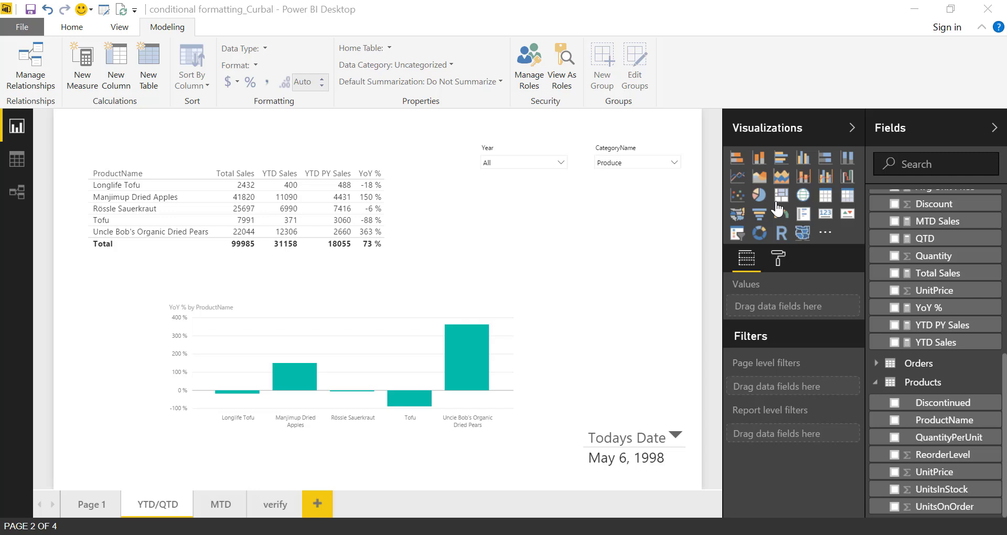
Collapse the Categories, DimDate, Order_Details and Products tables in the Fields pane.
scroll(892, 236, up, 3)
scroll(887, 226, up, 3)
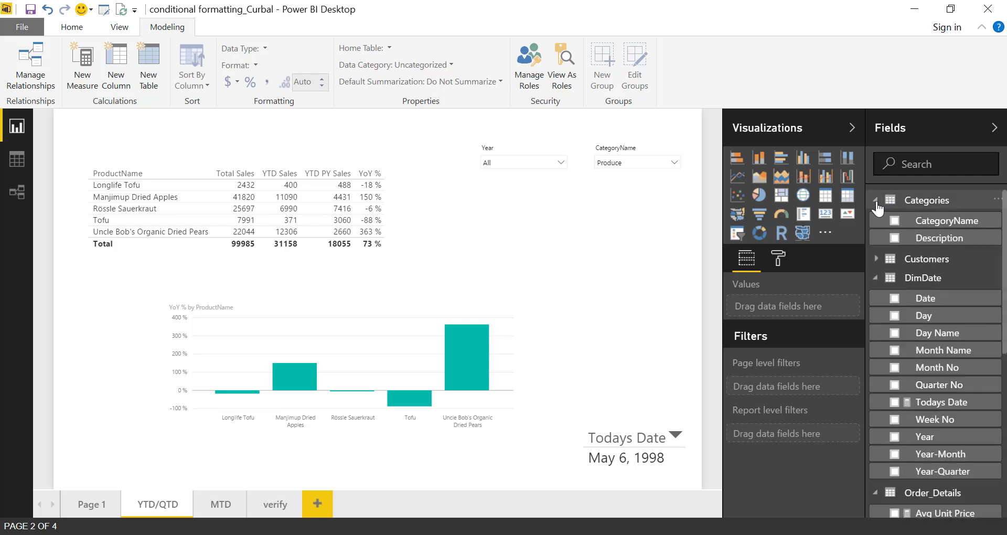
click(875, 199)
click(875, 238)
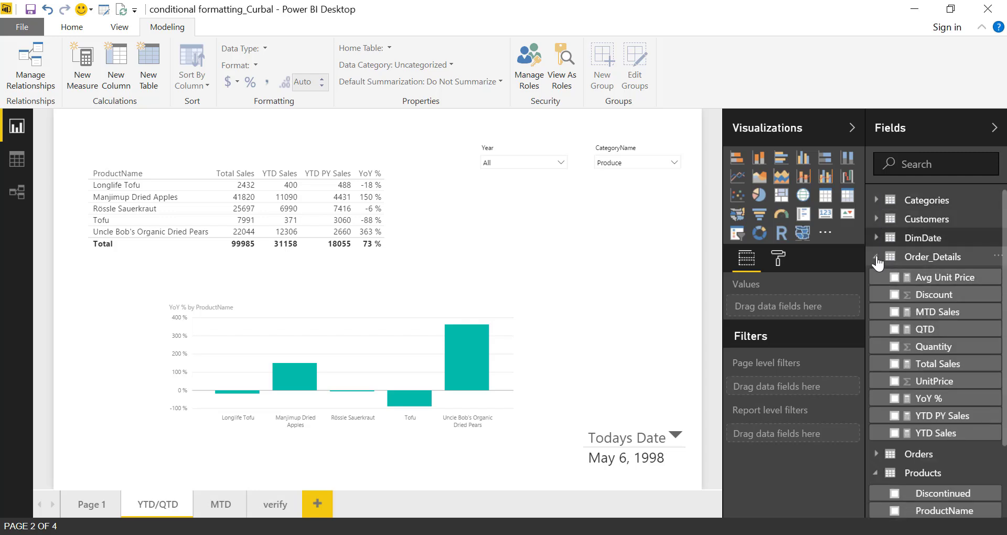
click(876, 256)
click(876, 294)
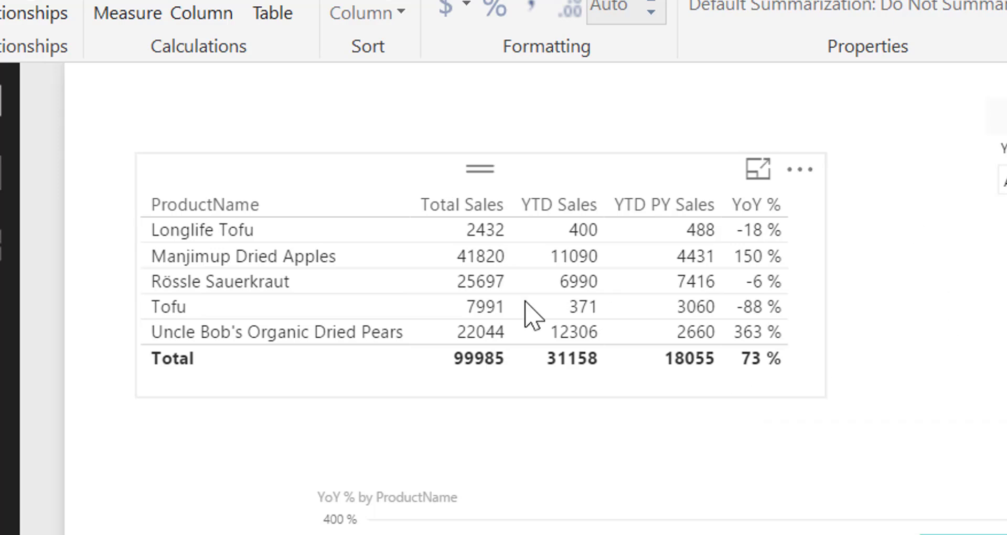
Open conditional formatting for the table's YoY % field, keeping a two-colour scale.
mouse_move(118, 184)
mouse_move(369, 236)
click(735, 291)
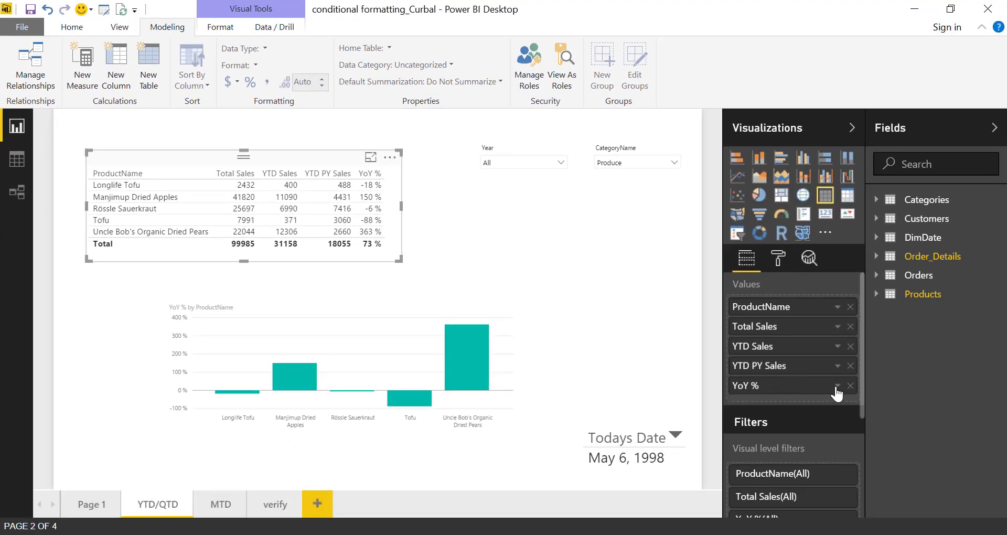
click(837, 387)
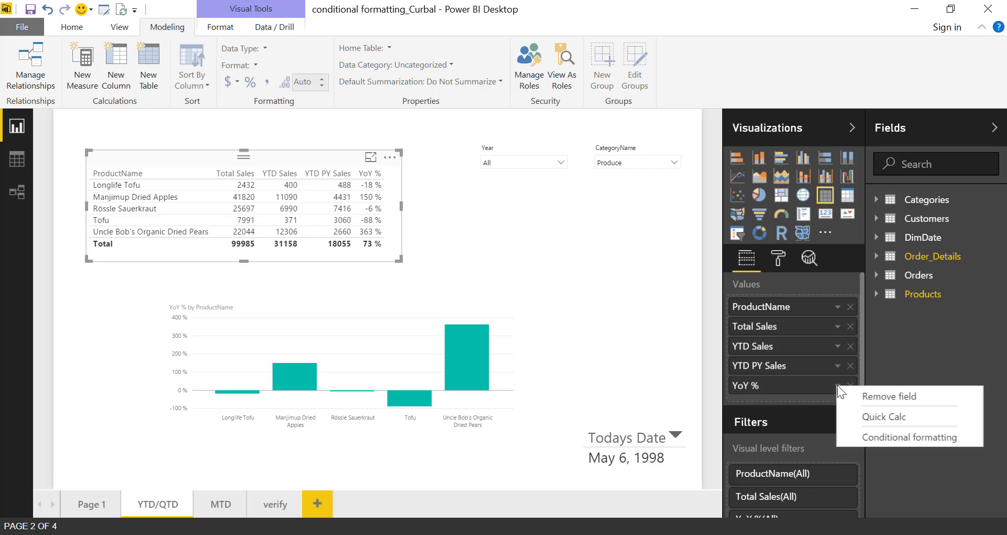
click(910, 441)
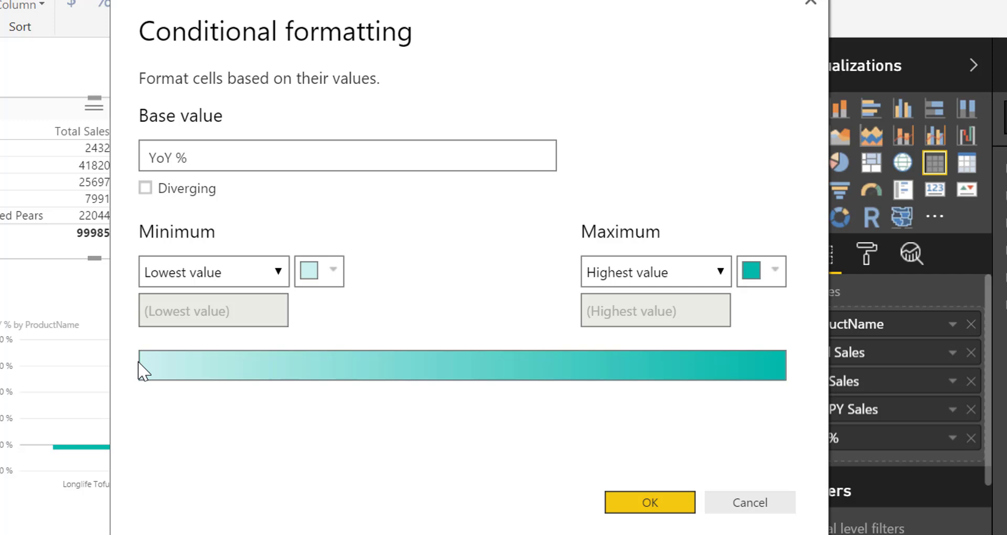
click(193, 190)
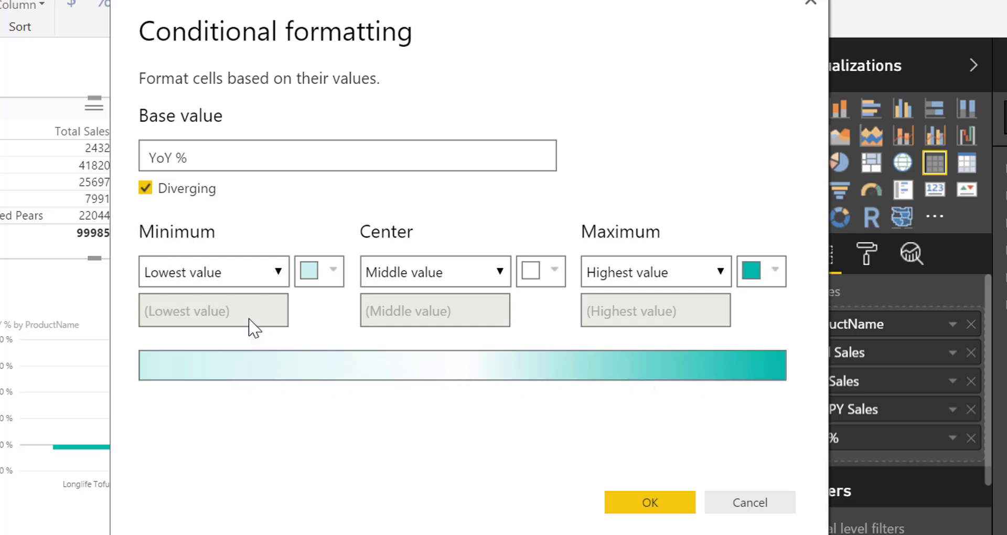
click(147, 190)
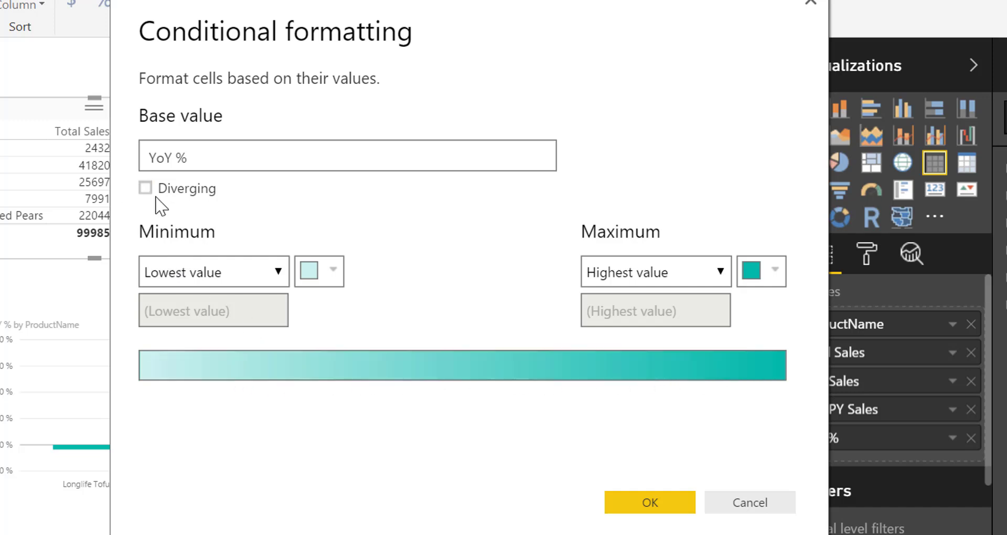
Set the scale minimum to light red at the fixed number 0.
click(331, 277)
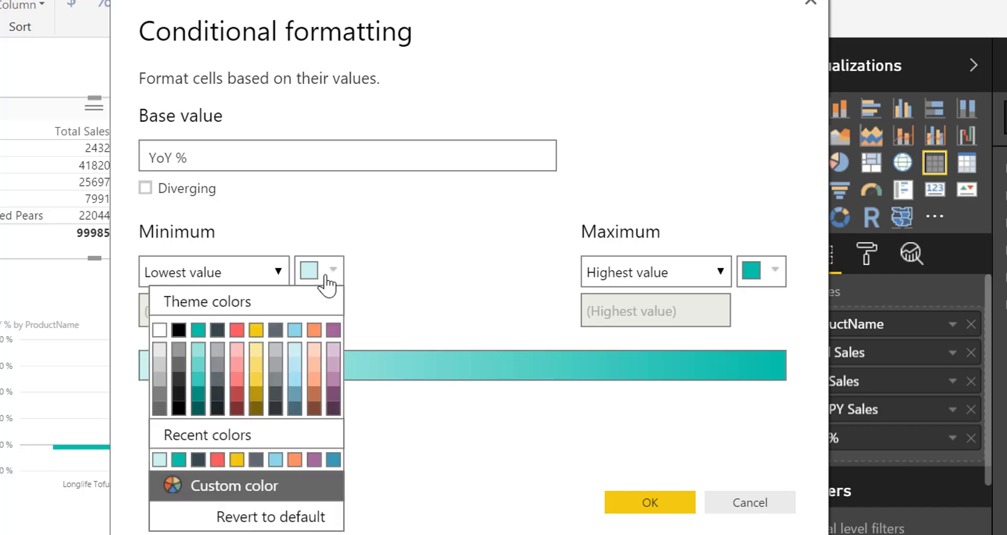
click(237, 375)
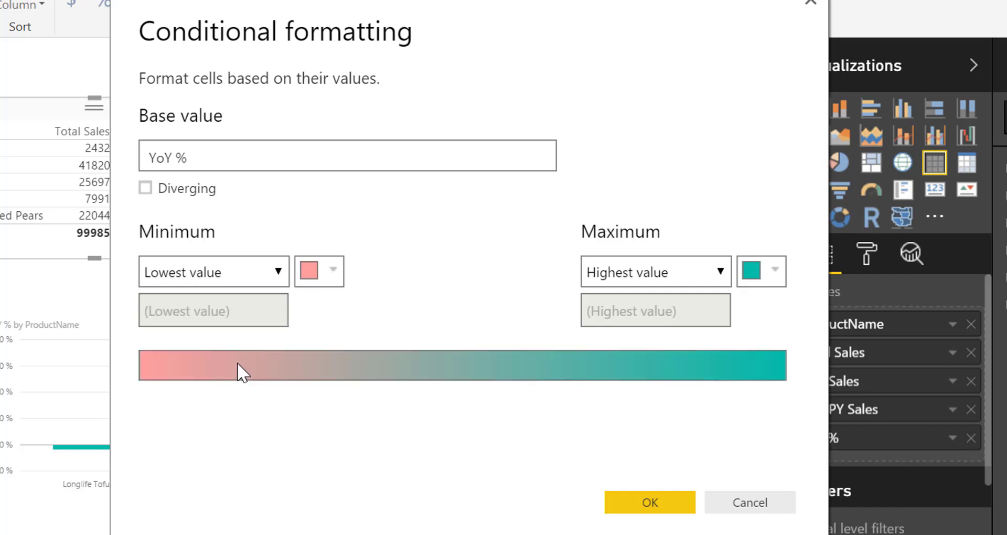
click(226, 282)
click(199, 321)
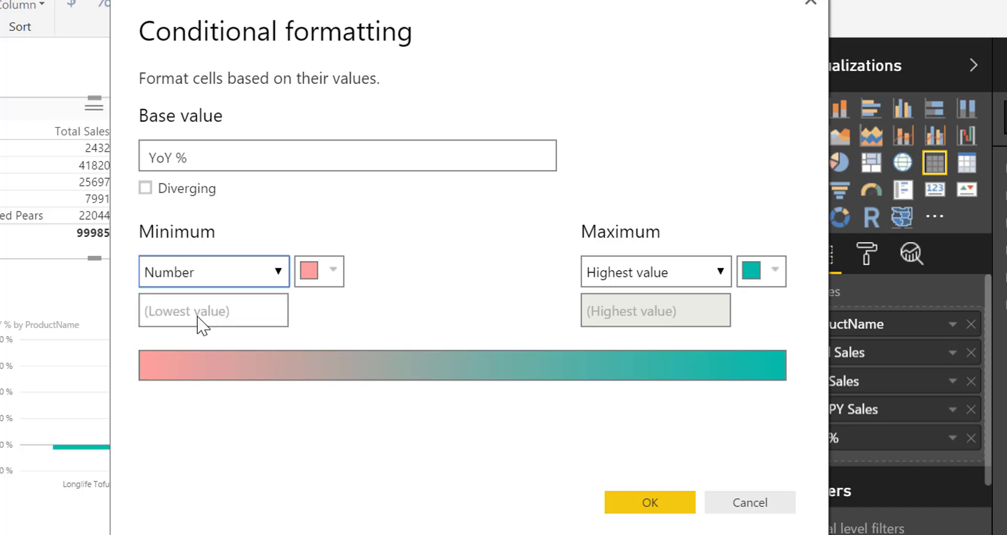
click(200, 318)
text(0)
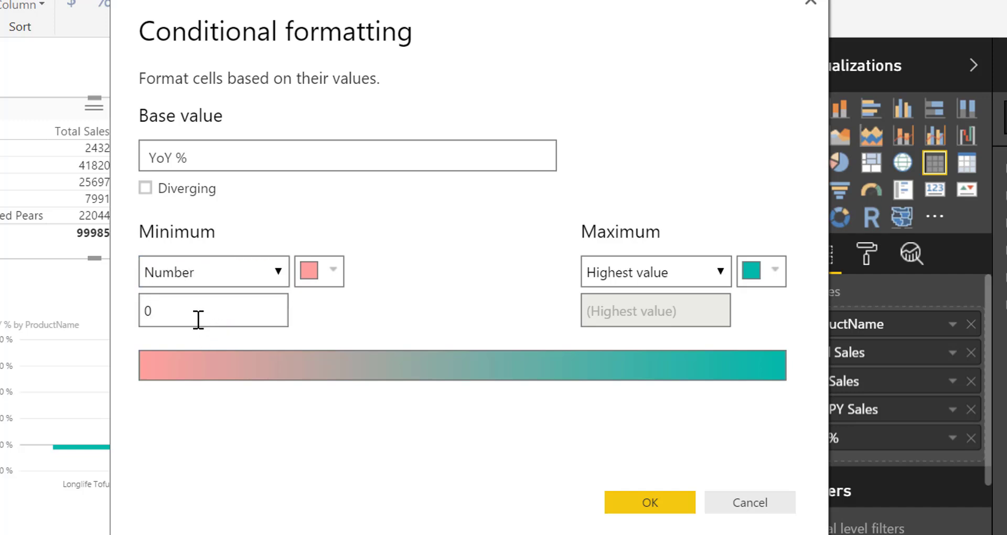
Set the scale maximum to white at the fixed number 0 and apply.
click(775, 271)
click(602, 330)
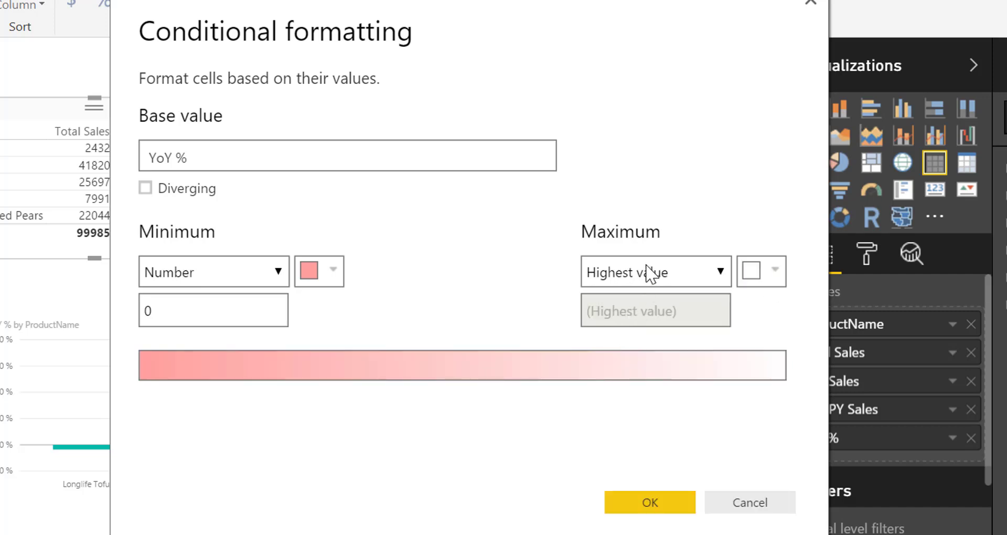
click(622, 274)
click(612, 316)
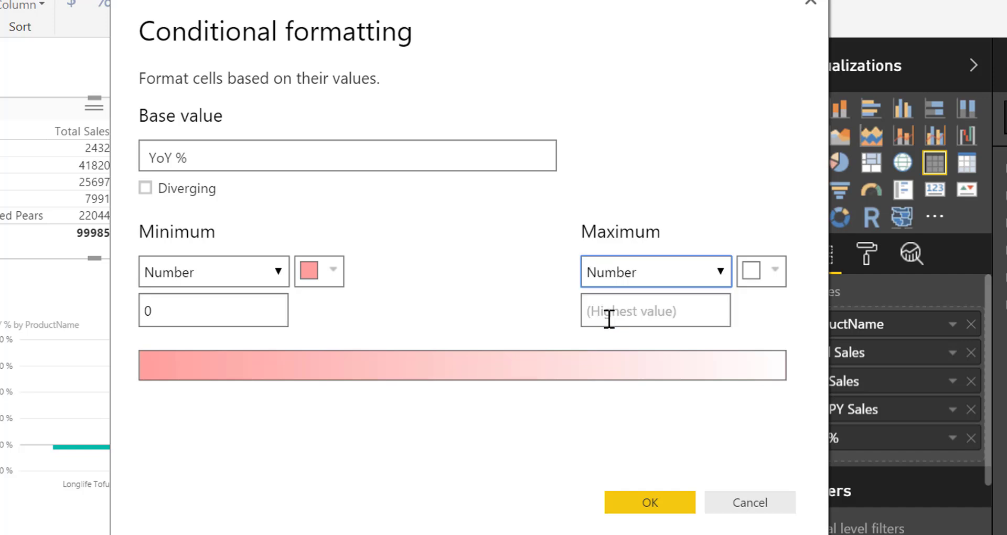
text(0)
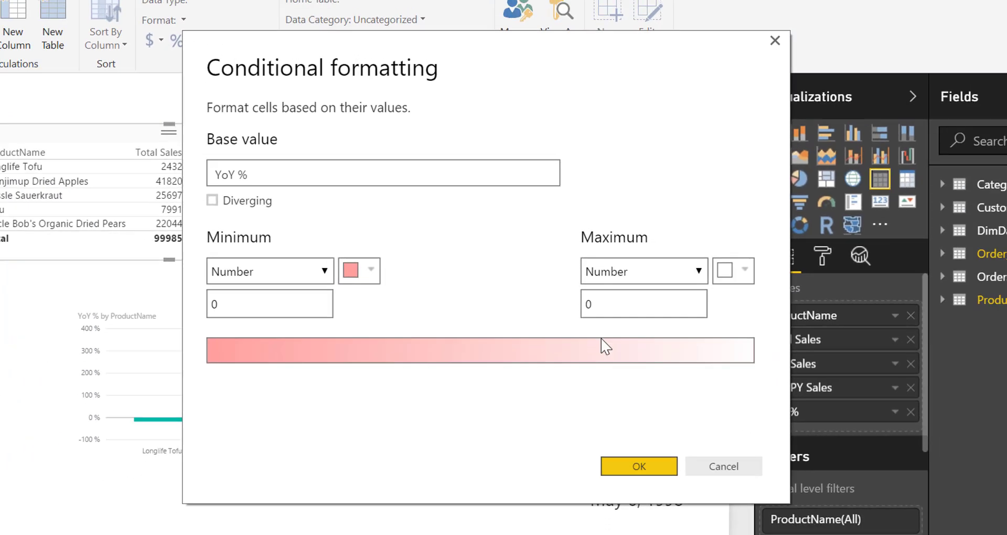
click(626, 433)
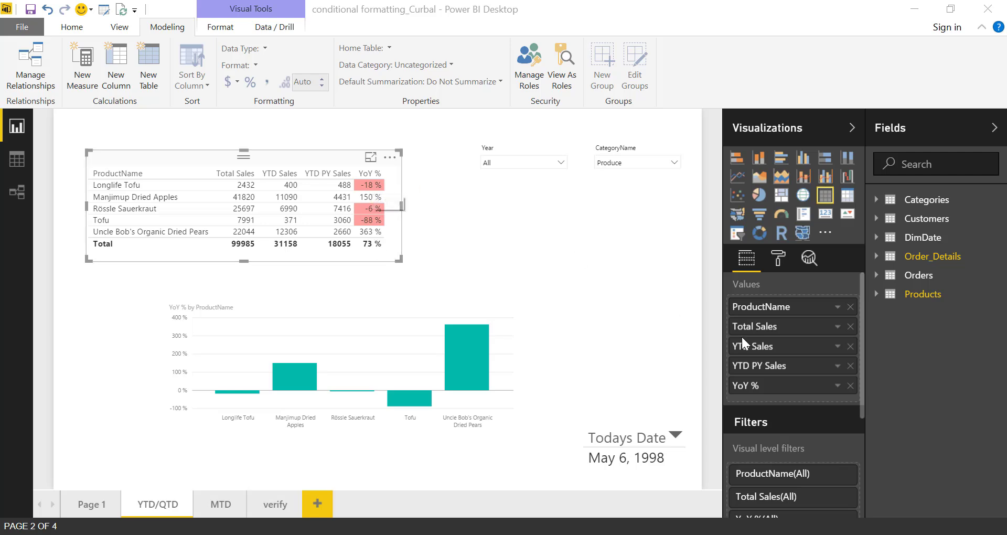
click(837, 386)
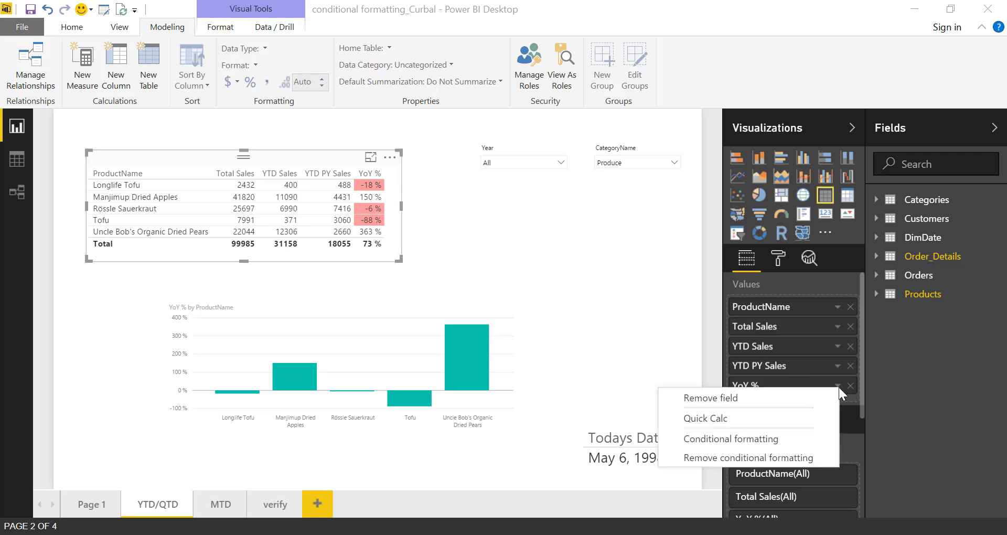
click(766, 445)
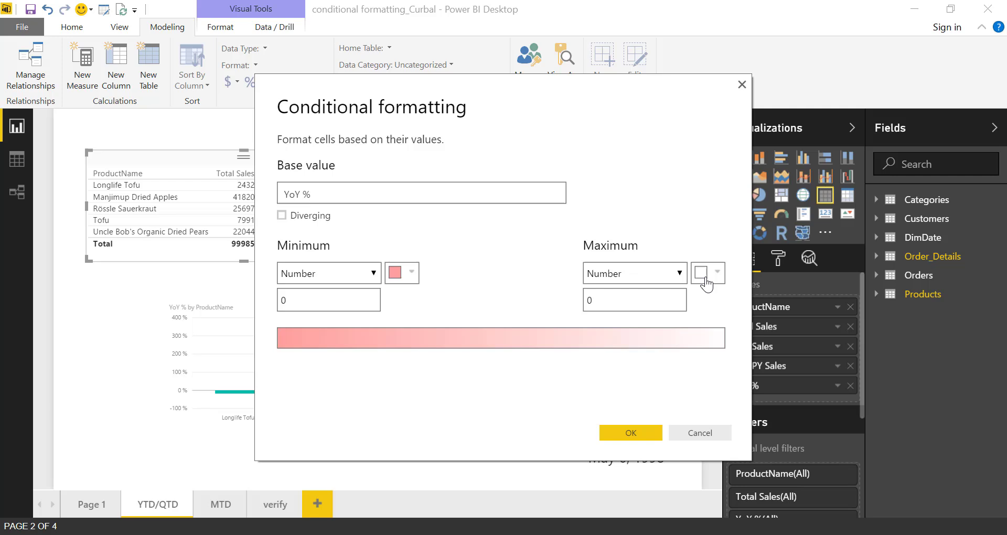
click(706, 282)
click(624, 313)
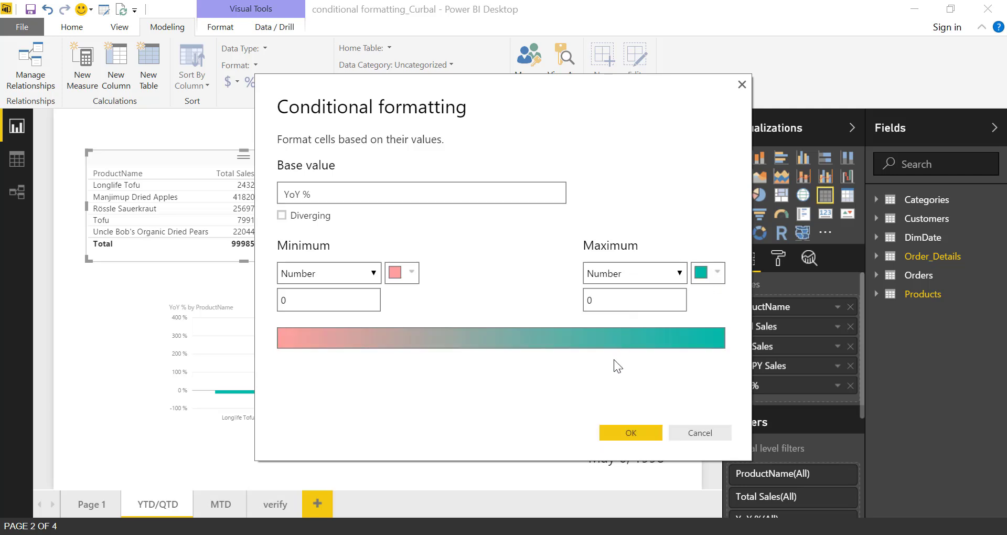
click(628, 433)
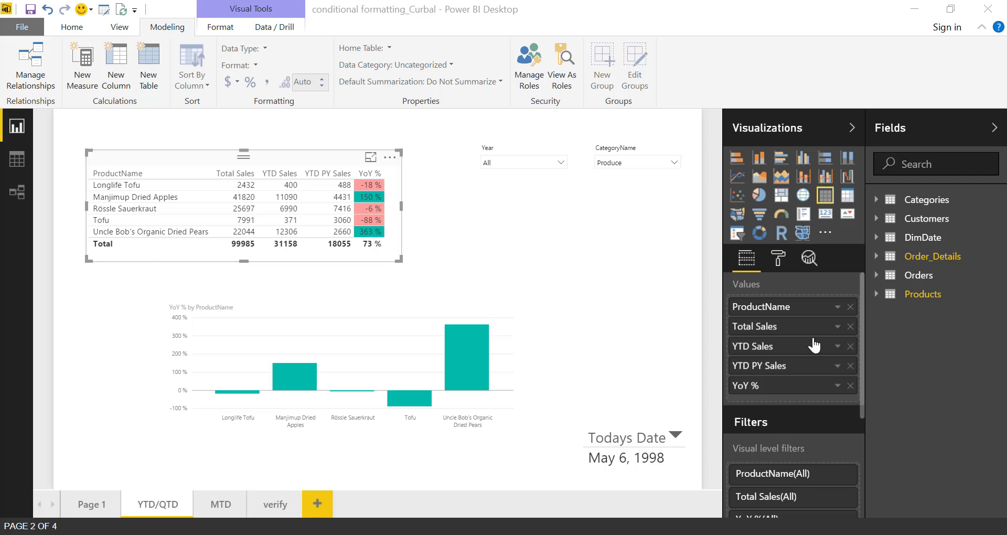
click(838, 387)
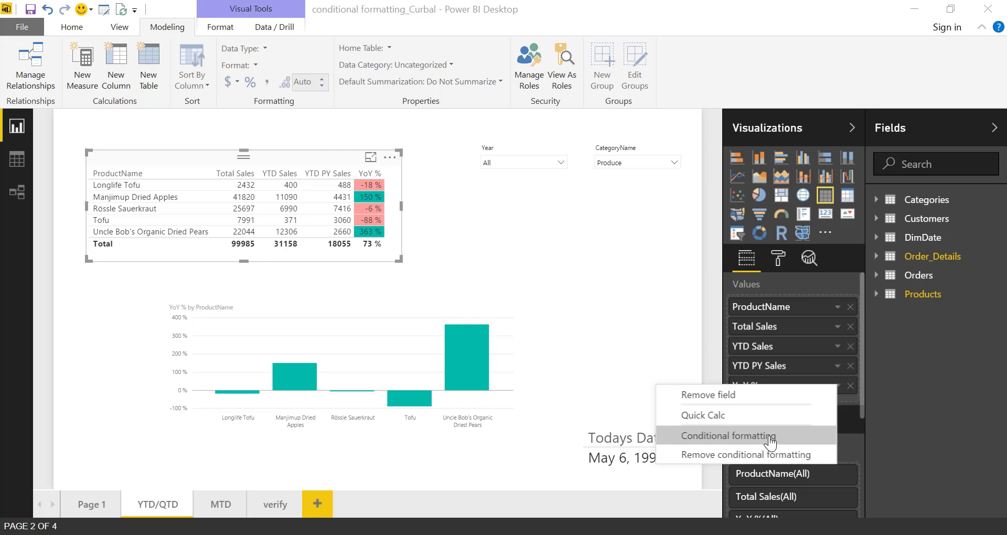
click(770, 441)
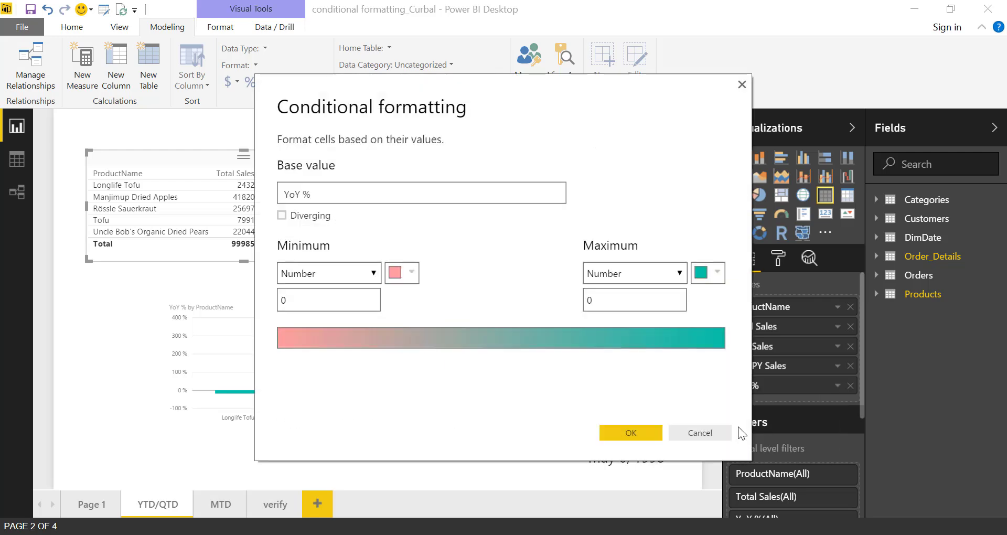
click(712, 273)
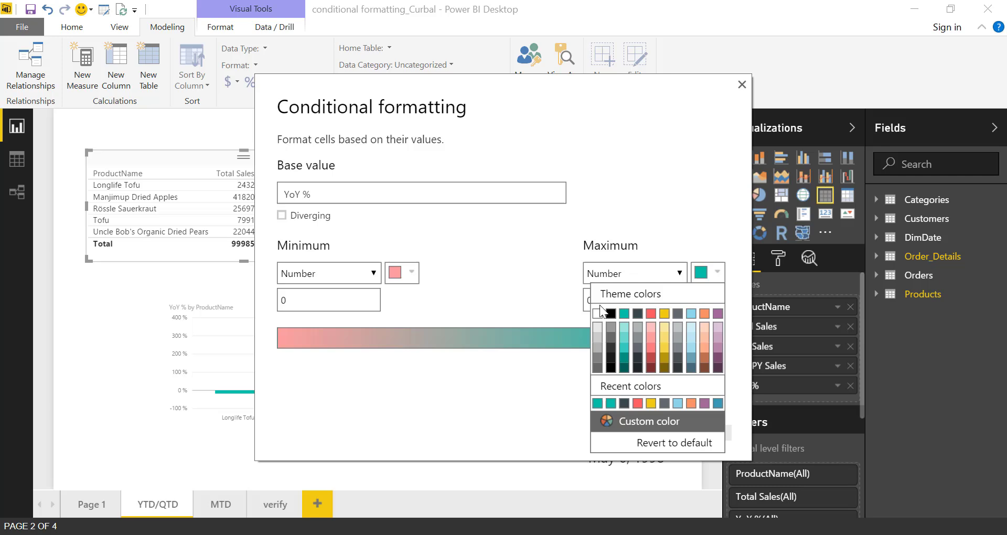
click(598, 314)
click(643, 429)
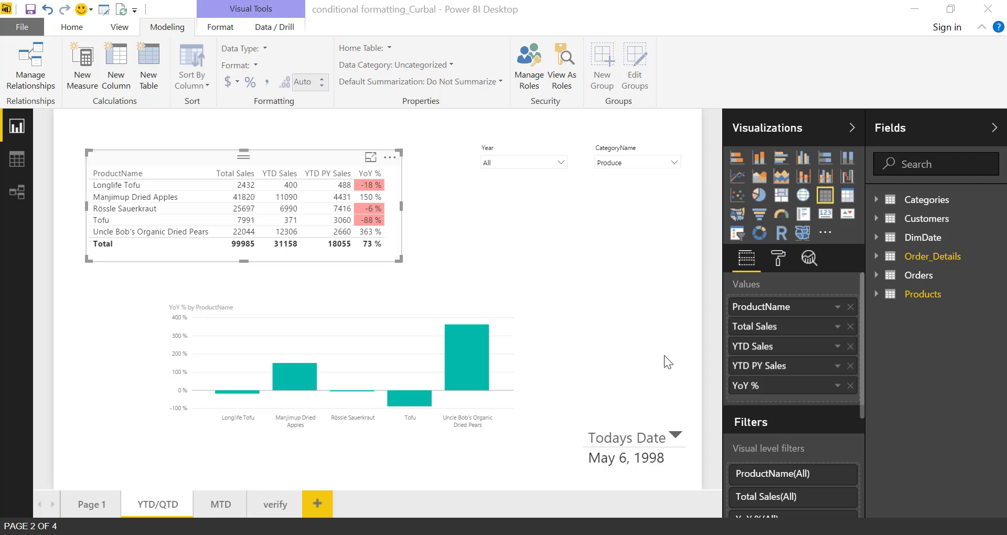
click(837, 385)
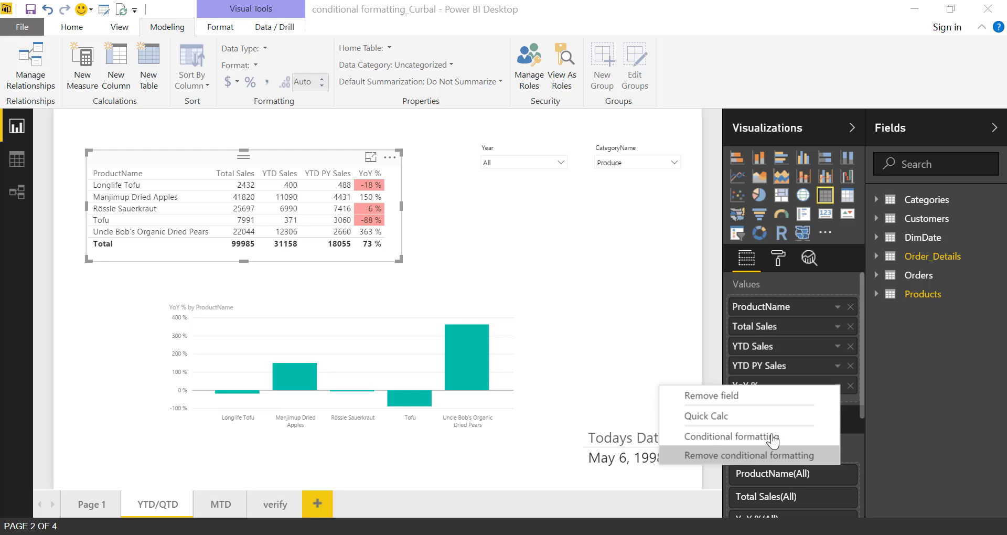
click(586, 232)
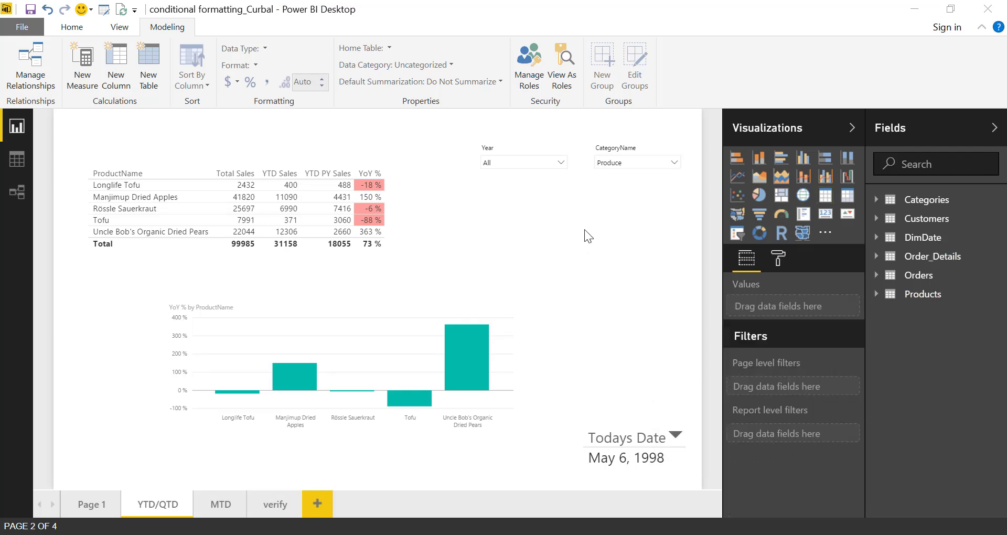
mouse_move(378, 259)
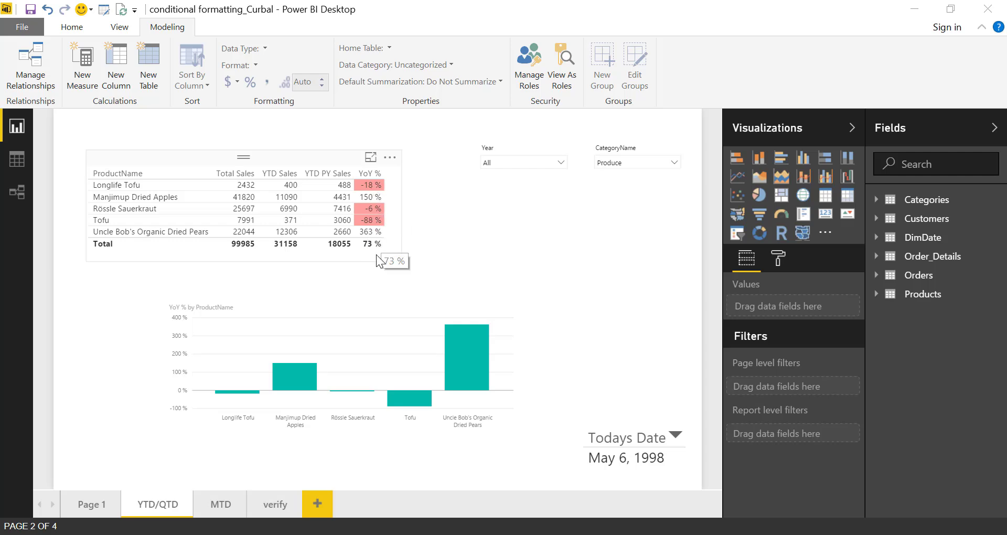
Reopen YoY % conditional formatting on the table with a two-colour scale.
click(328, 197)
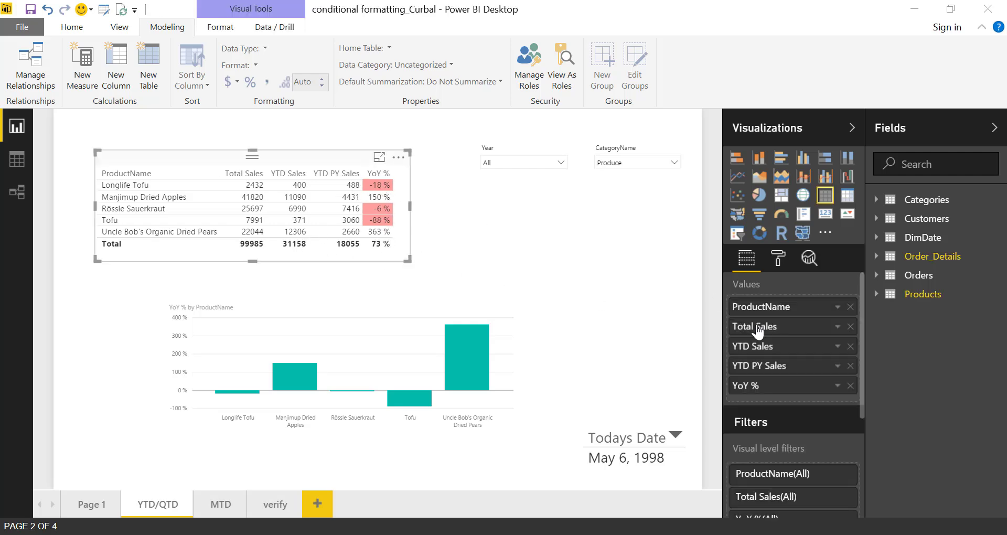
click(837, 386)
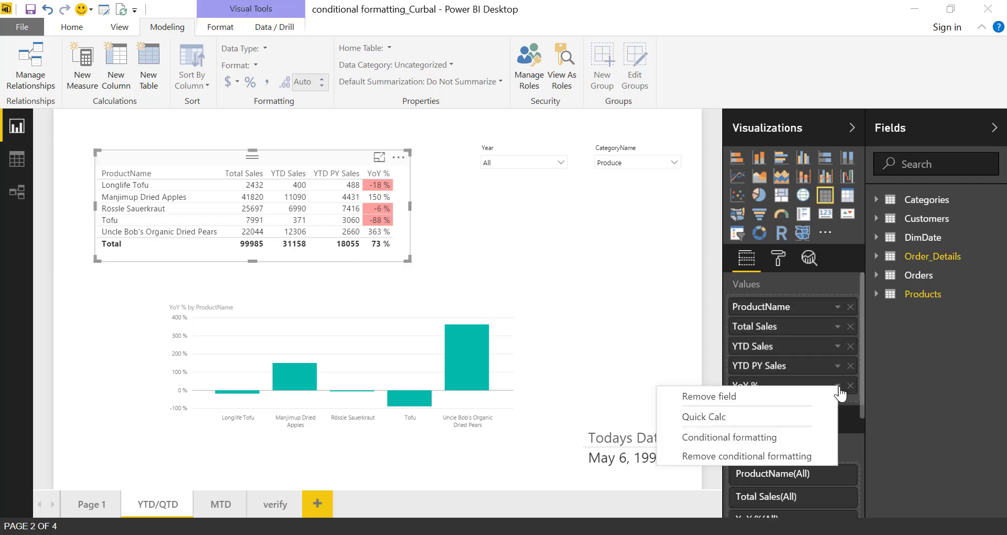
click(764, 441)
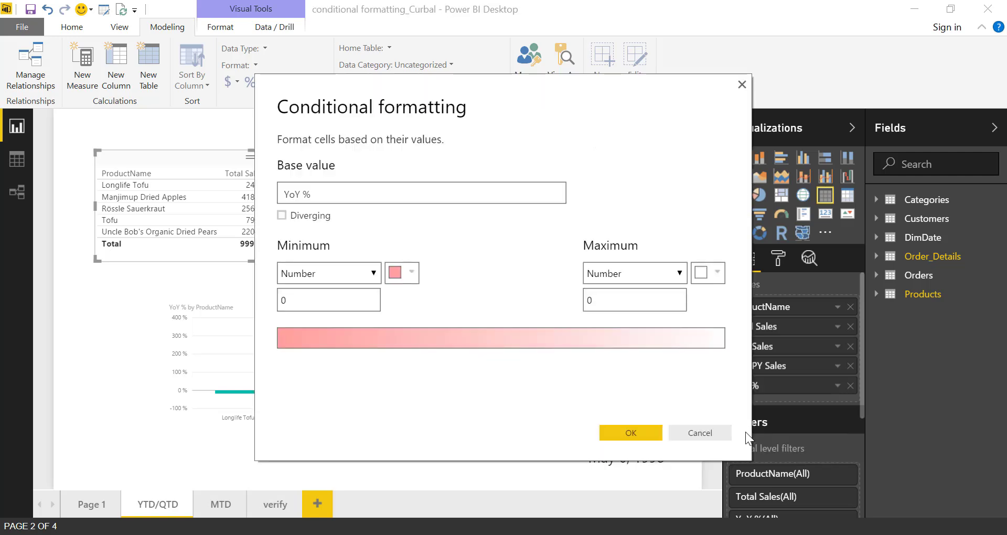
click(283, 216)
click(282, 217)
Shade YoY % from lowest value to teal at highest value, then sort by YoY % descending.
click(709, 272)
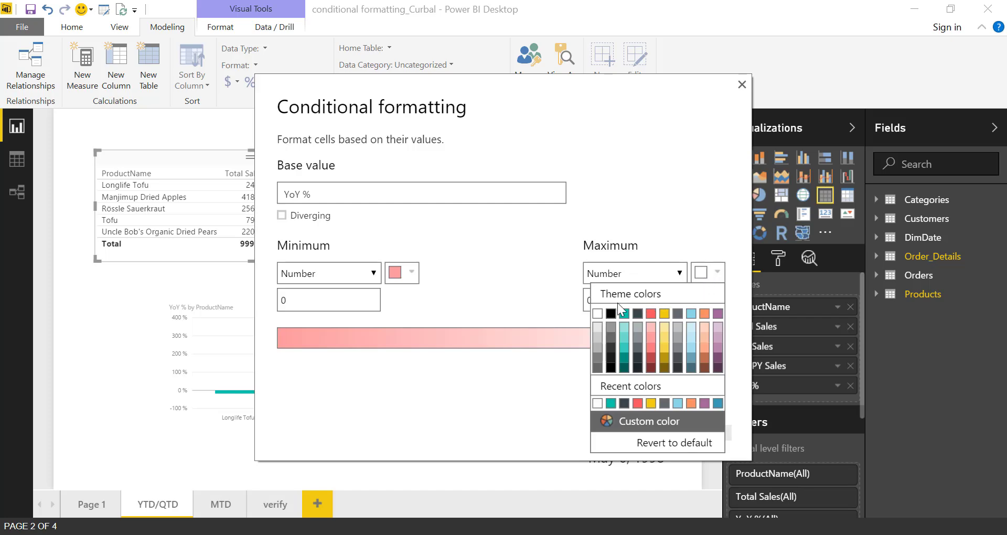
click(625, 313)
click(658, 274)
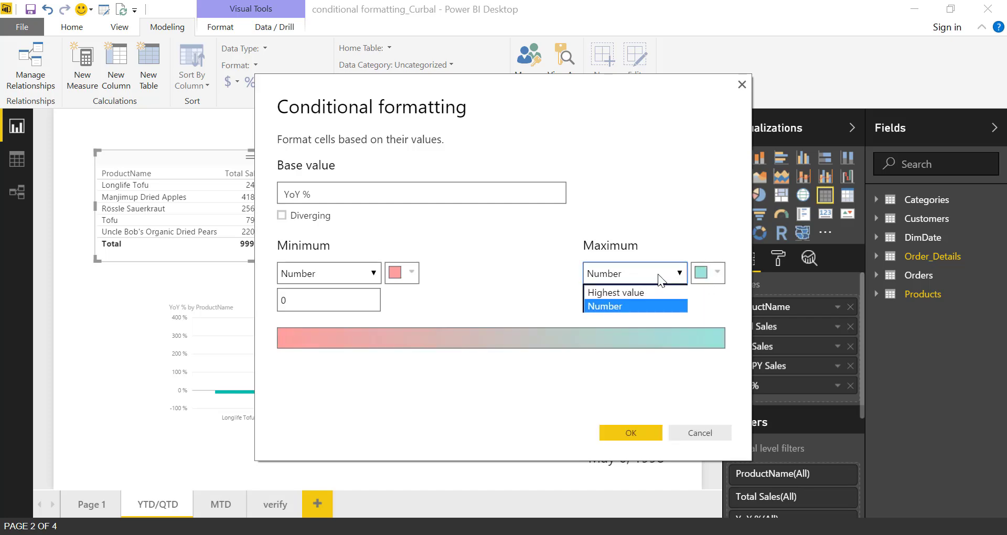
click(611, 292)
click(336, 273)
click(339, 291)
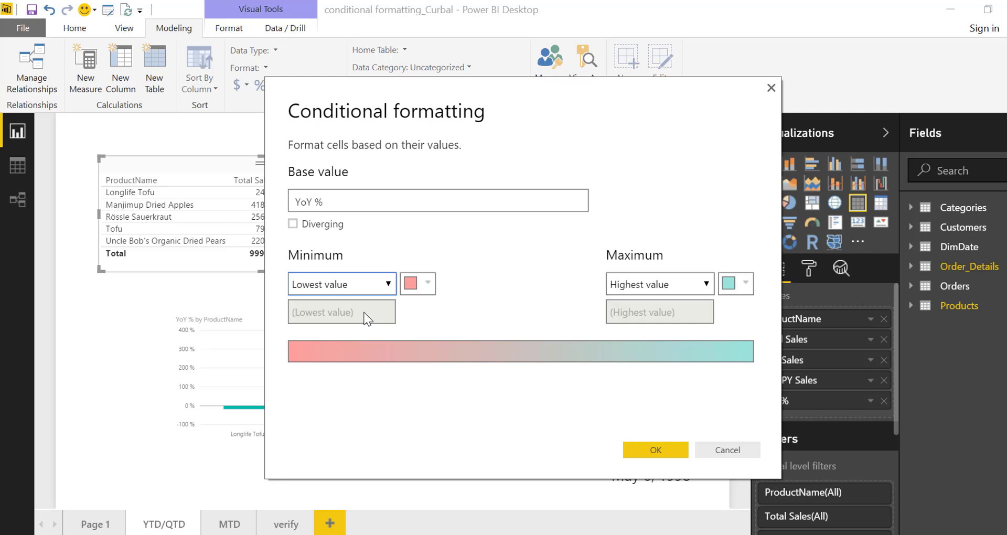
click(719, 476)
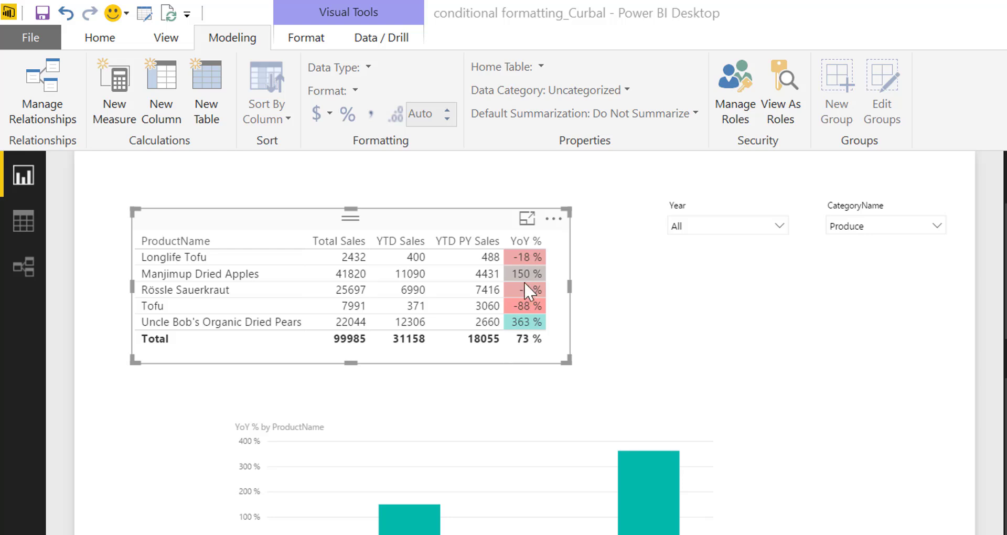
click(538, 241)
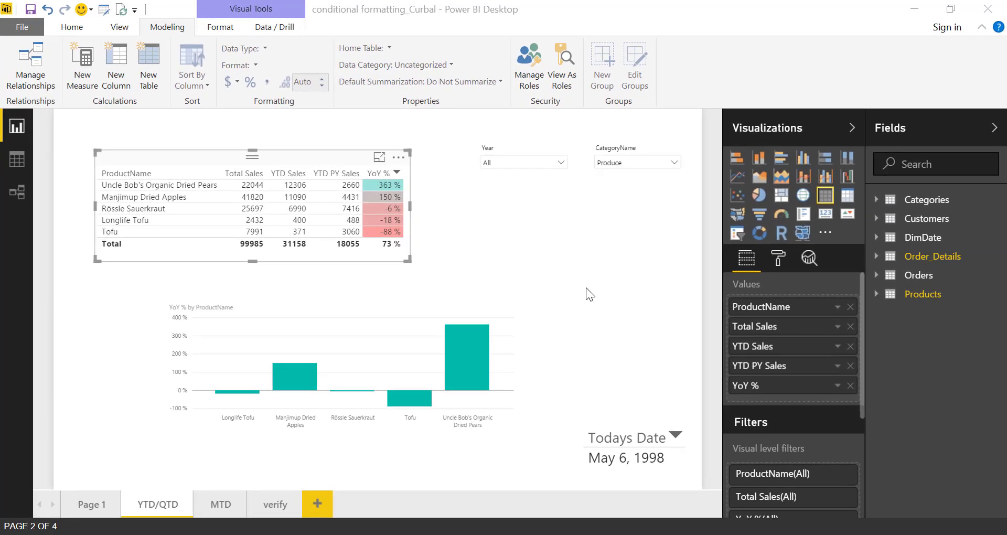
click(838, 387)
Set the YoY % formatting minimum to the fixed number 0.
click(755, 431)
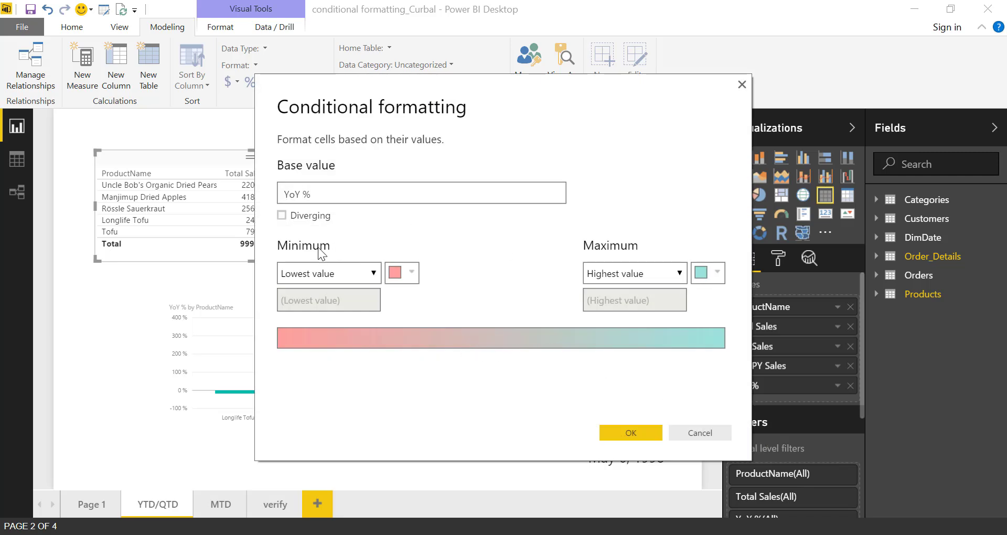
click(321, 272)
click(316, 300)
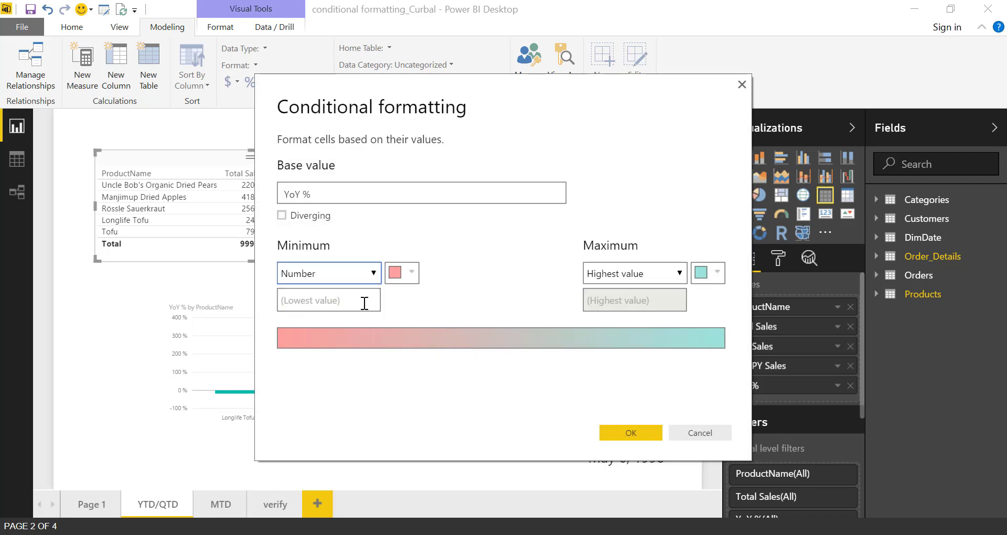
click(361, 302)
text(0)
Set the maximum to white at number 0, then sort by YTD Sales and widen the table.
click(622, 273)
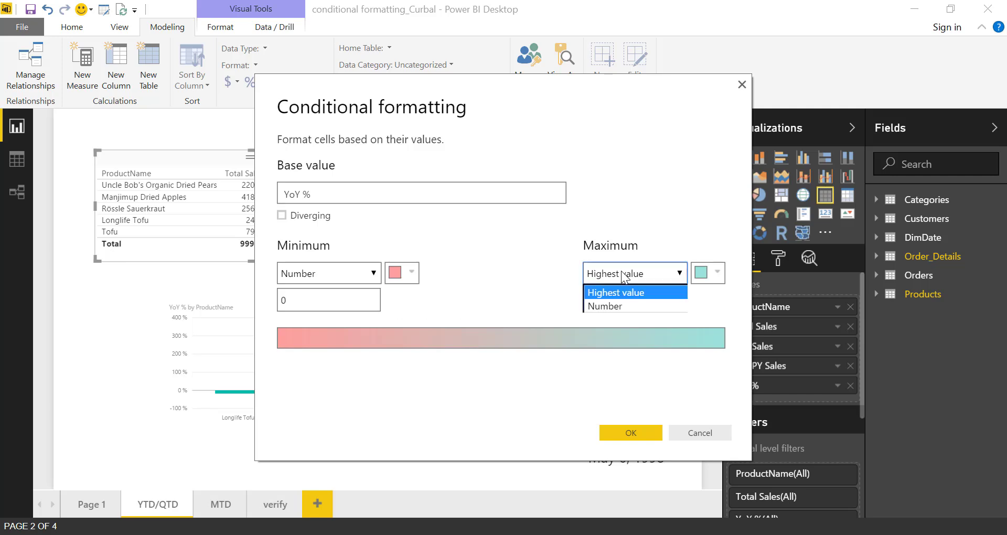
click(616, 304)
text(0)
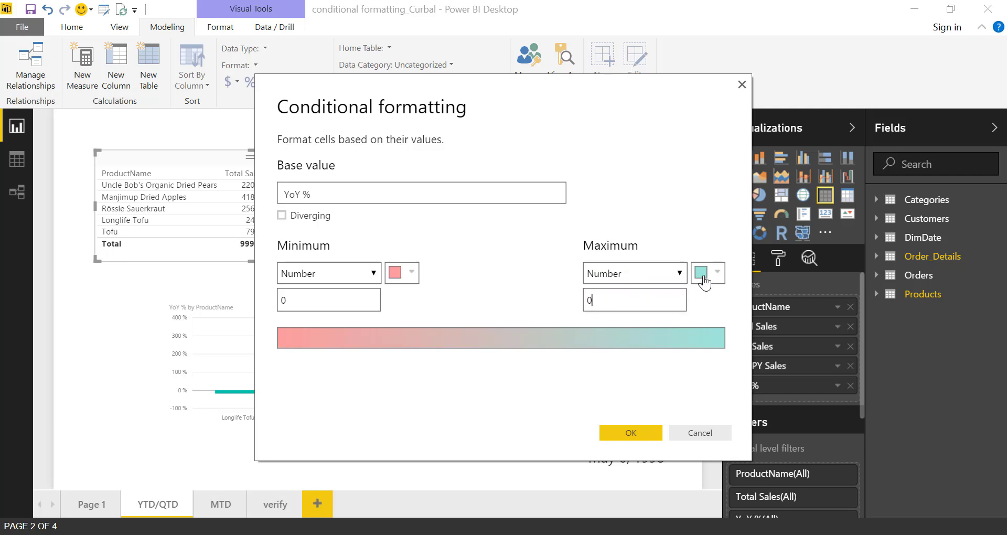
click(704, 281)
click(597, 315)
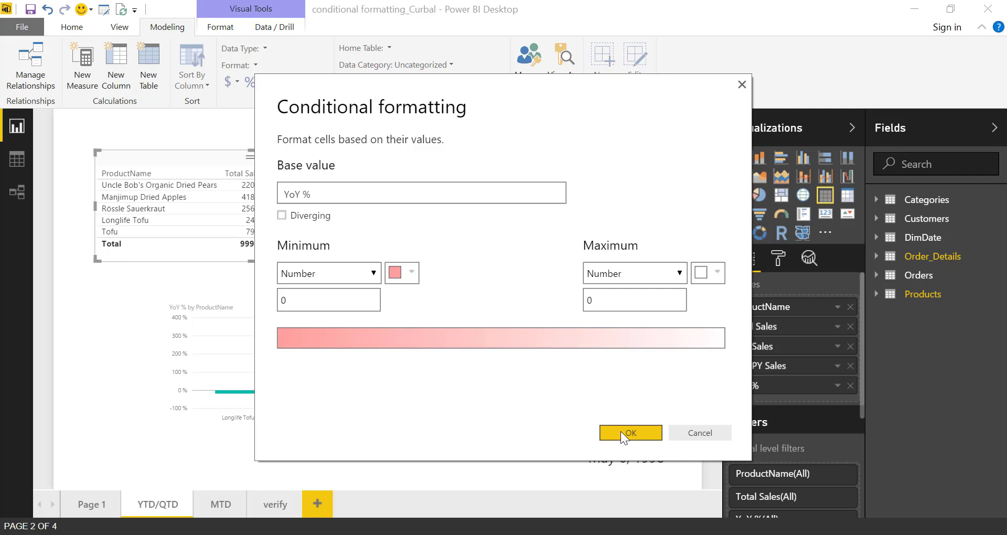
click(621, 431)
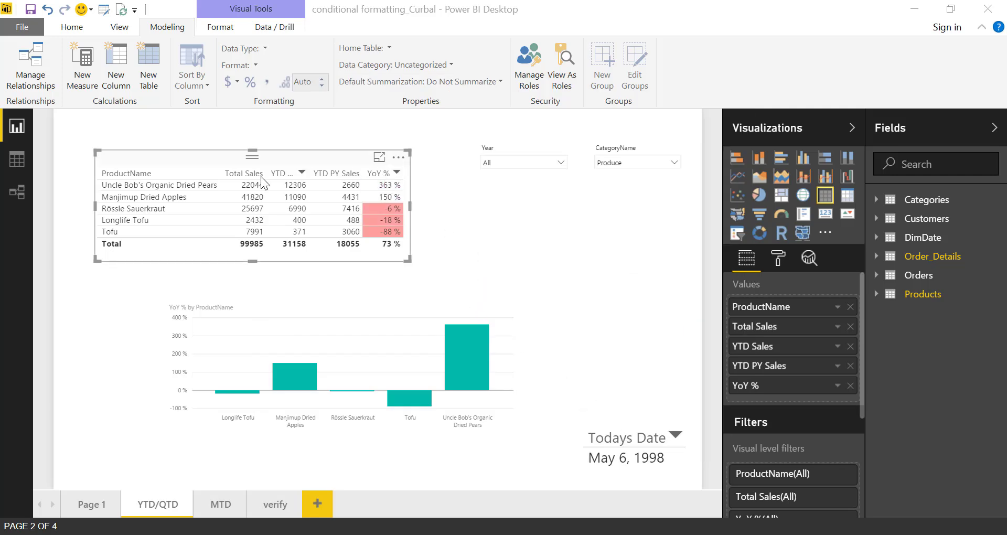
click(301, 173)
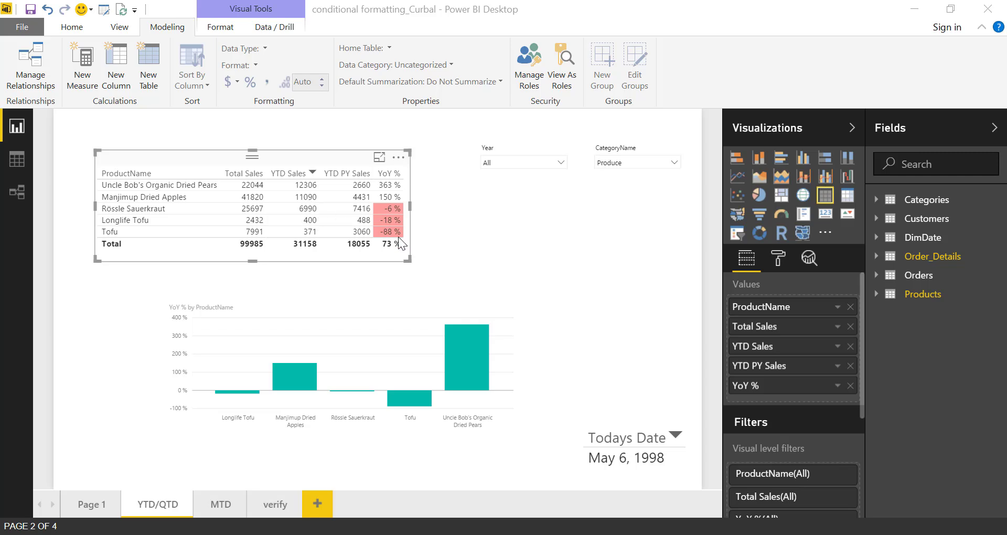
drag(408, 259, 424, 260)
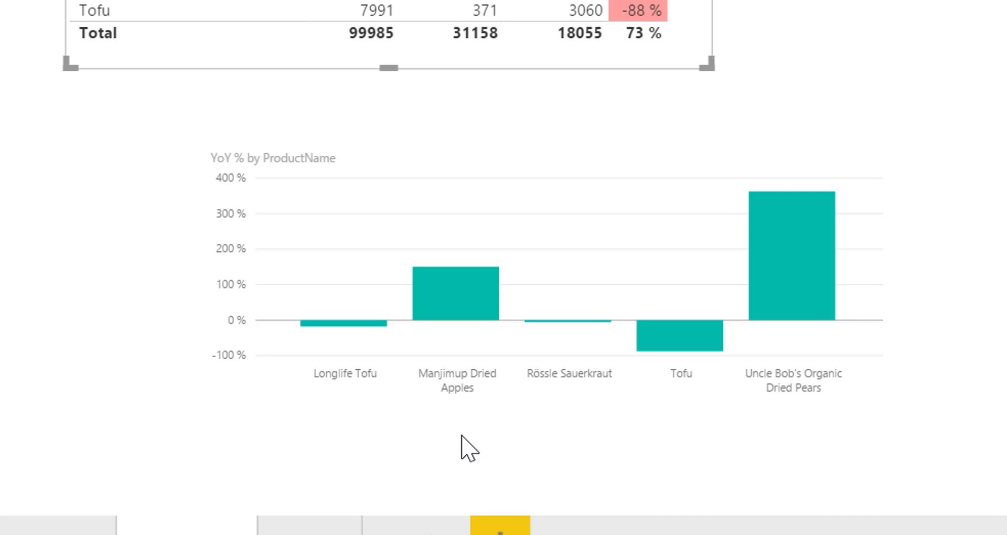
mouse_move(342, 362)
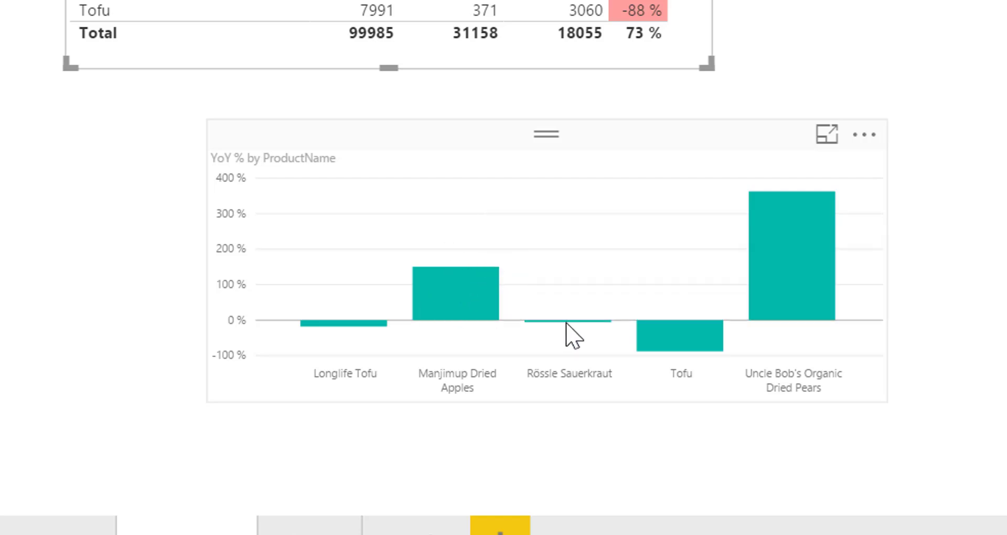
Put Order_Details' YoY % into the bar chart's Color saturation well.
click(623, 145)
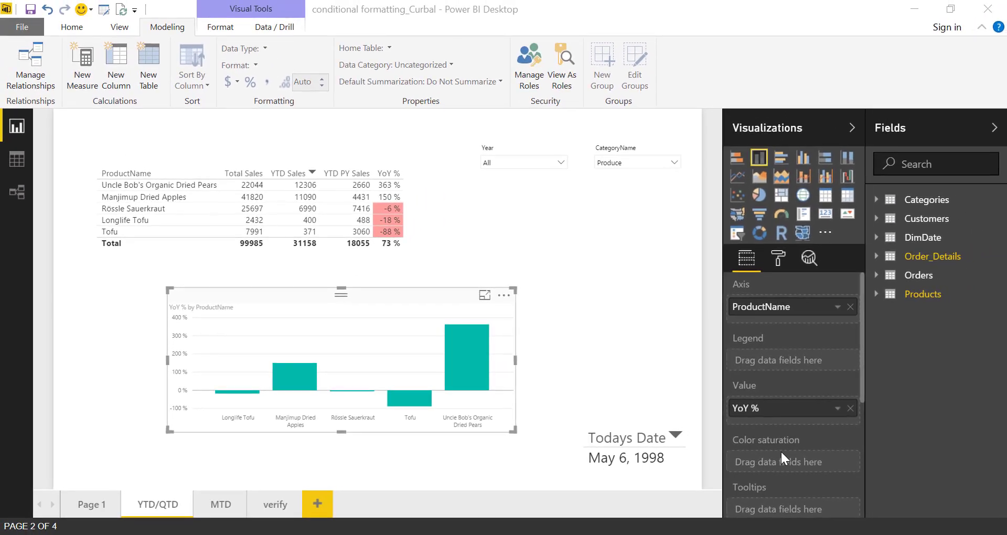
mouse_move(933, 257)
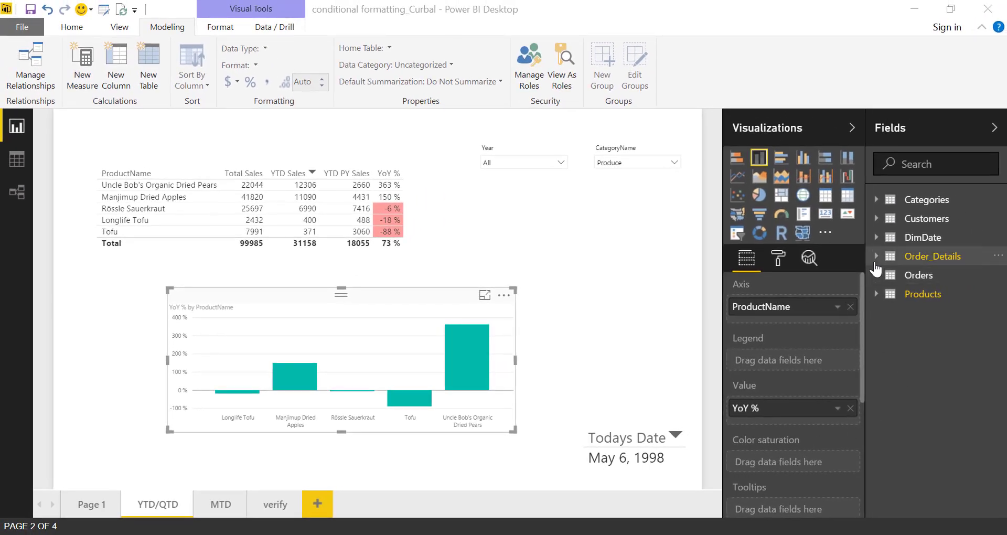
click(876, 257)
drag(929, 398, 802, 463)
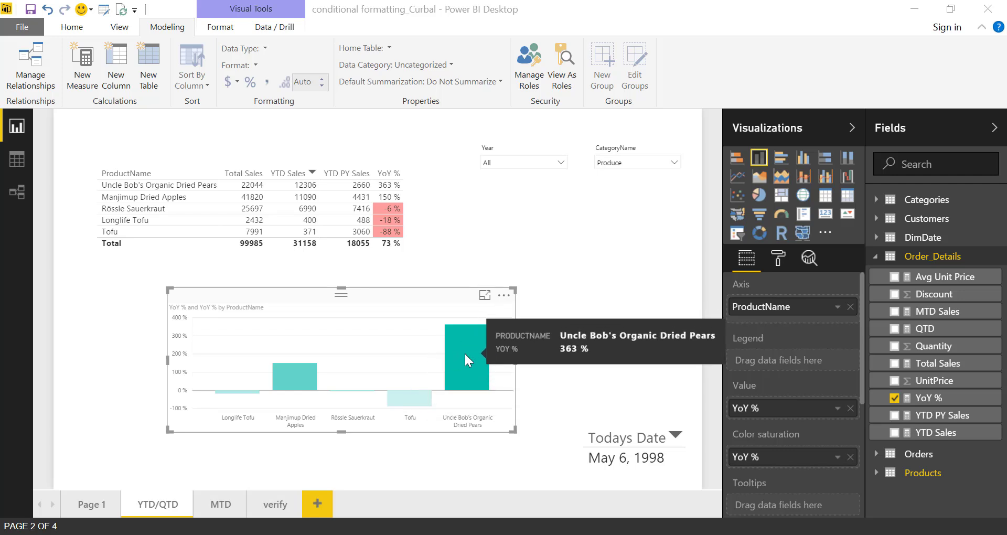
mouse_move(468, 356)
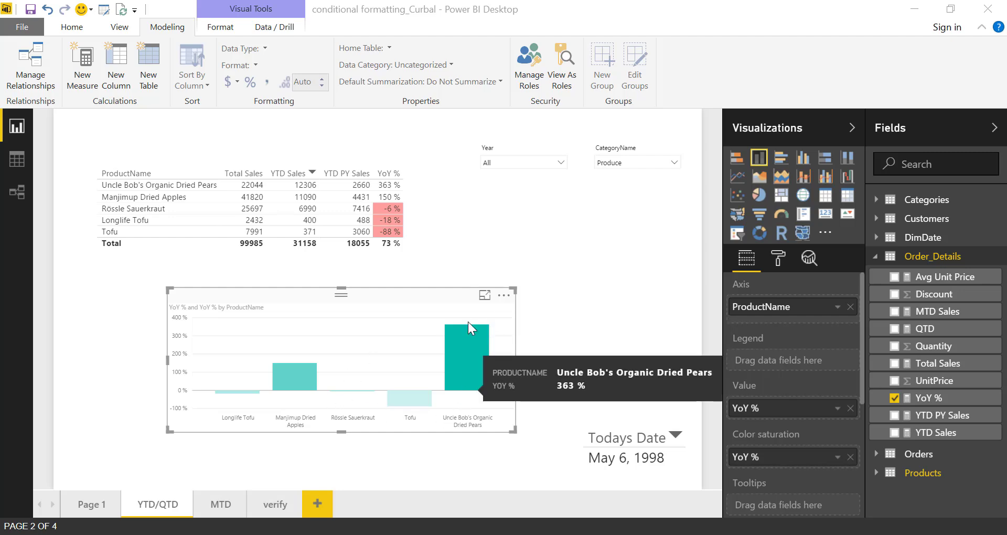
click(779, 259)
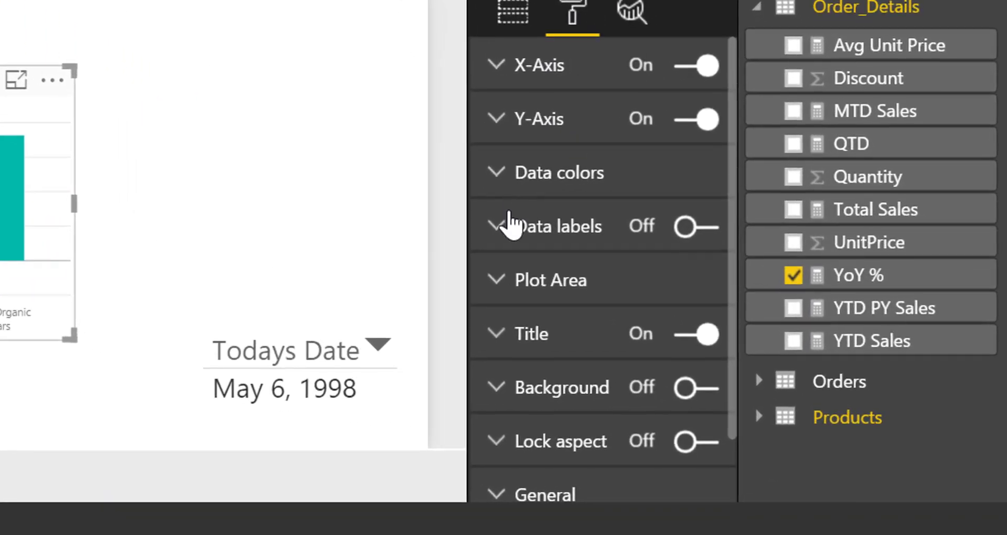
Expand the chart's Data colors settings and leave Diverging turned off.
click(503, 180)
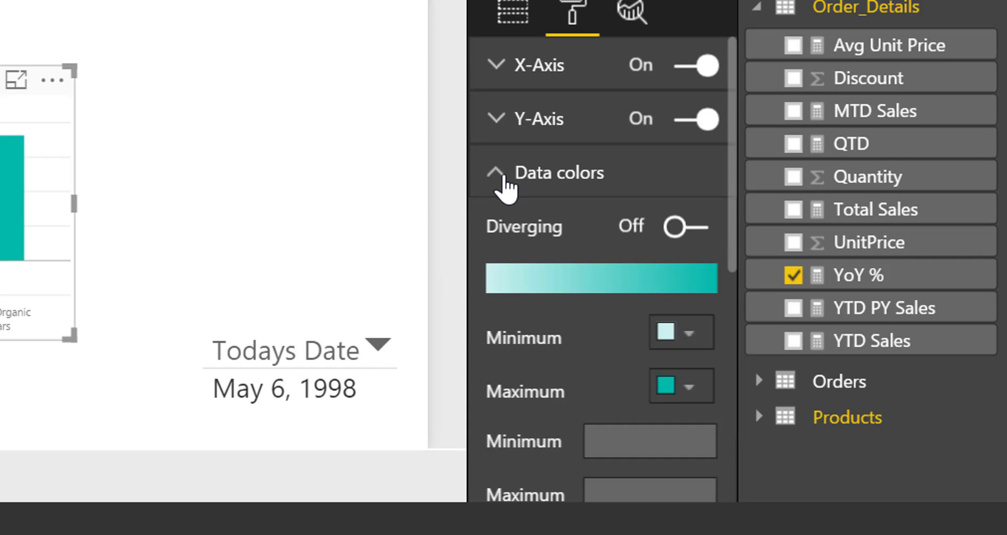
click(695, 228)
click(695, 231)
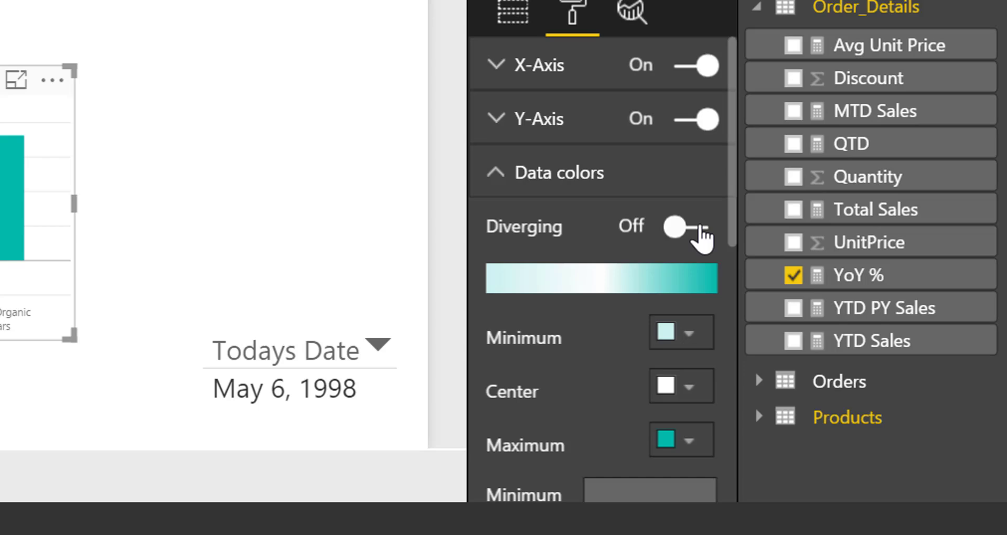
click(672, 231)
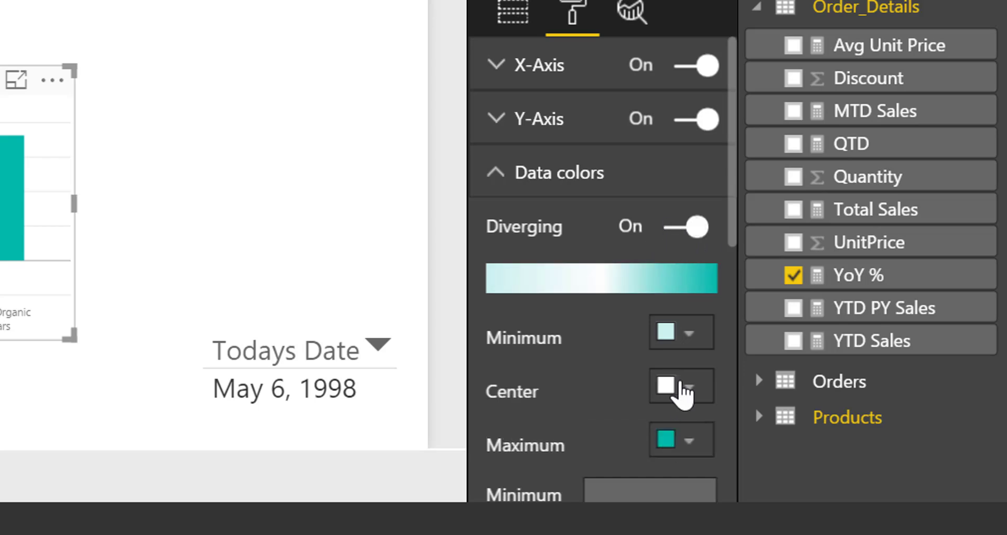
click(690, 233)
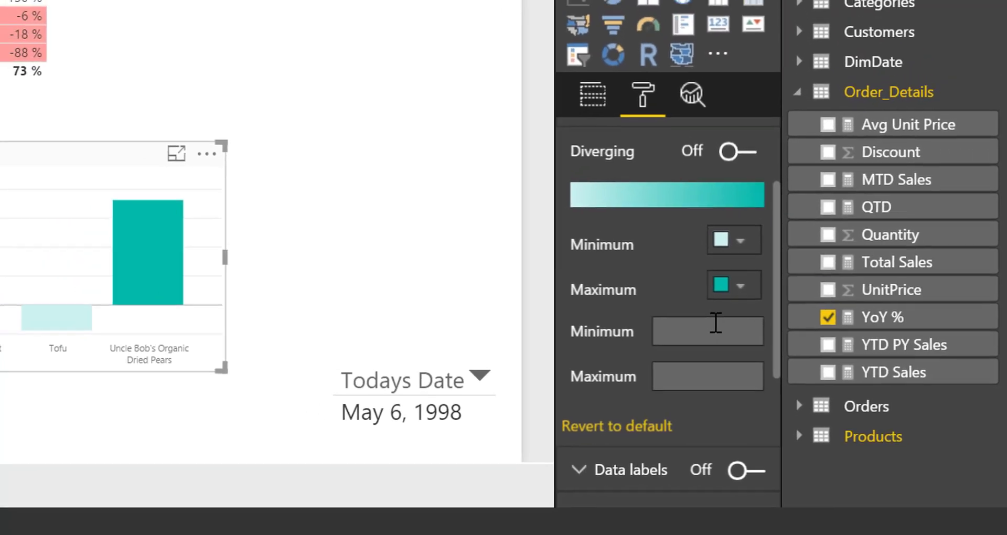
Make the minimum colour red and set both minimum and maximum values to 0.
click(687, 328)
text(0)
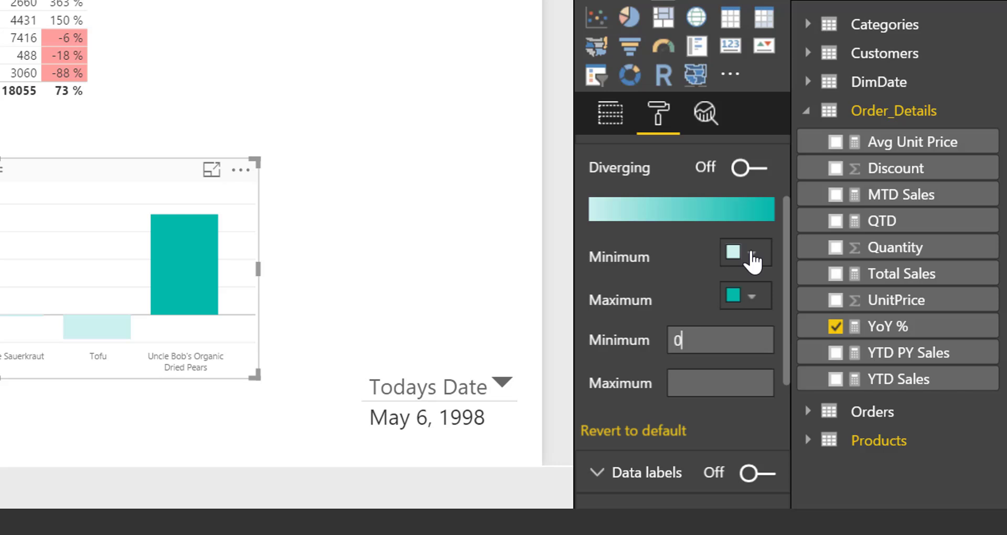
click(751, 255)
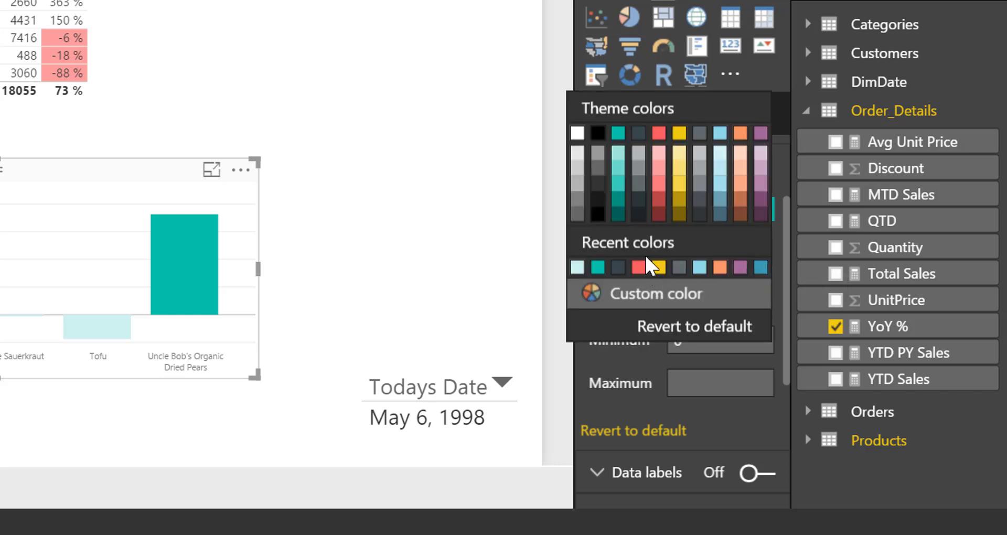
click(659, 184)
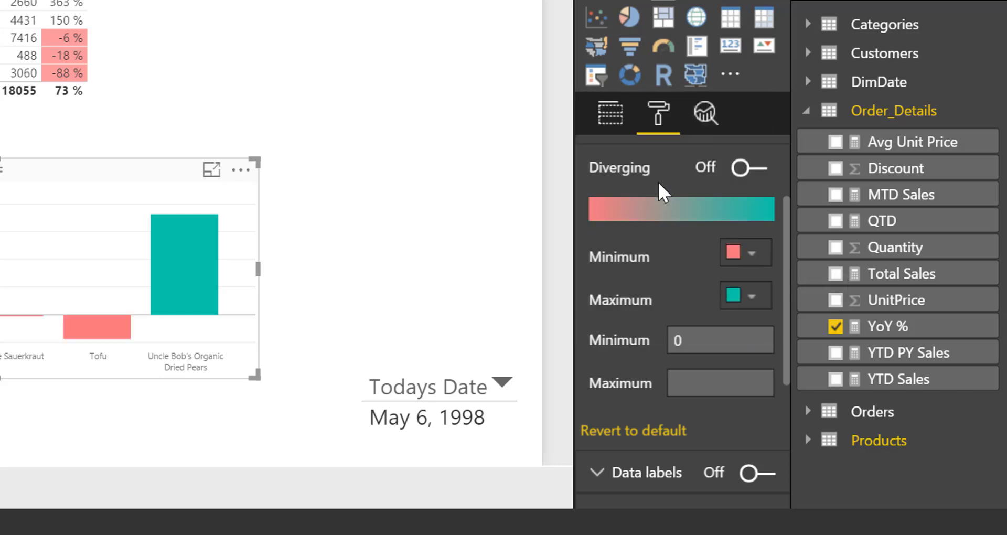
click(726, 386)
text(0)
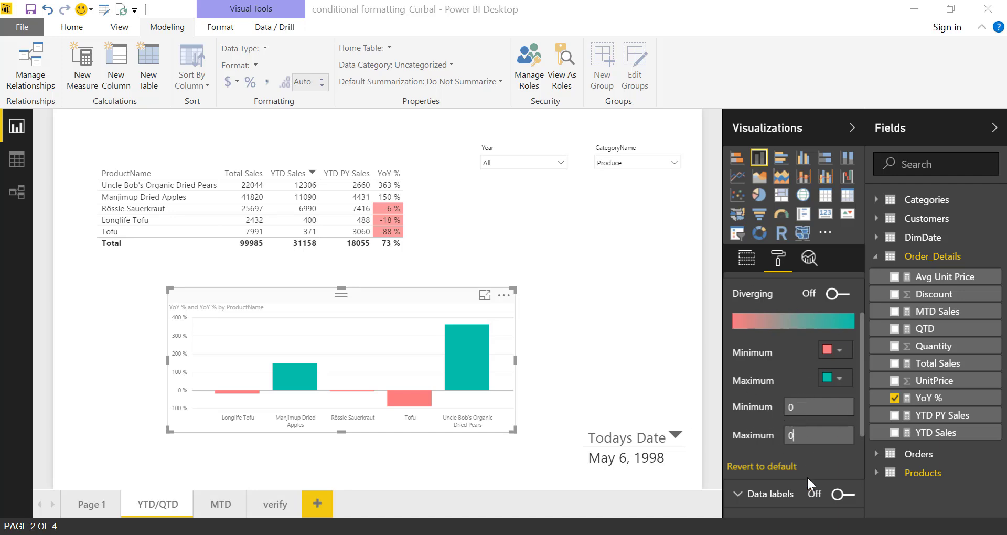
click(832, 407)
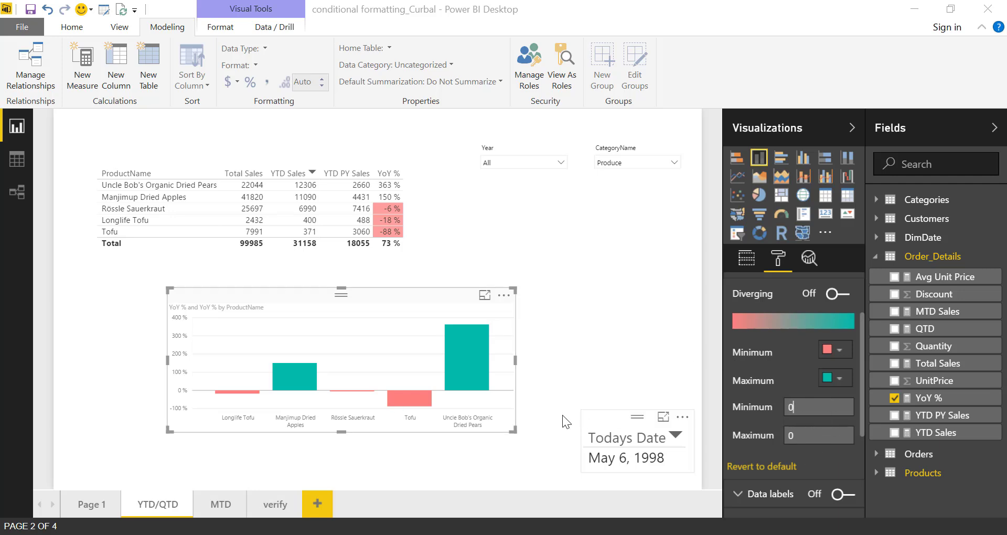
click(620, 329)
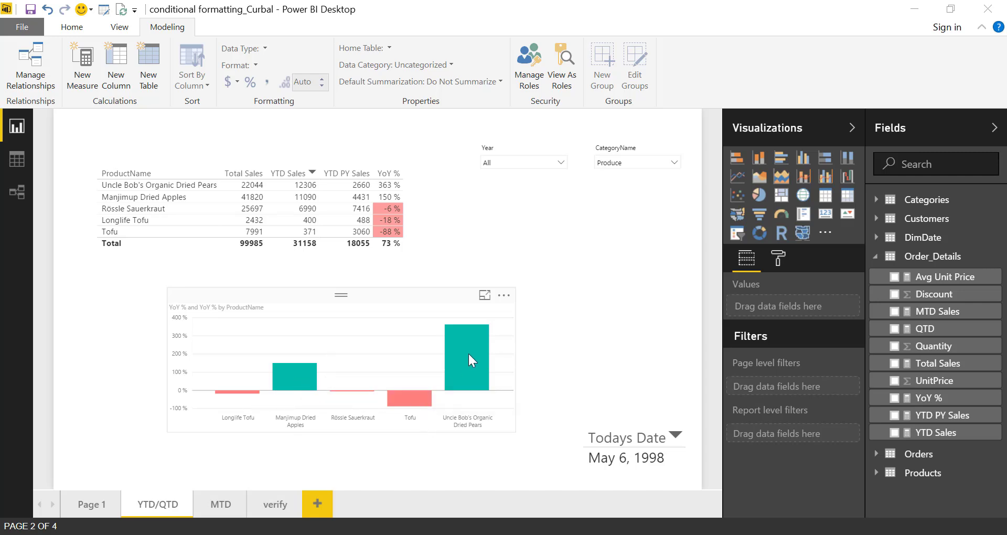
mouse_move(467, 358)
click(635, 162)
click(625, 207)
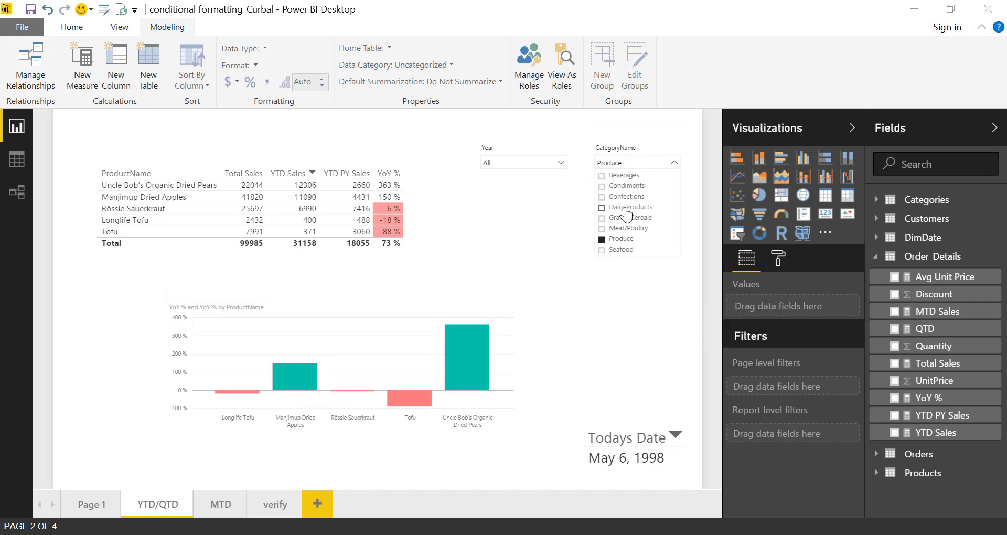
click(626, 196)
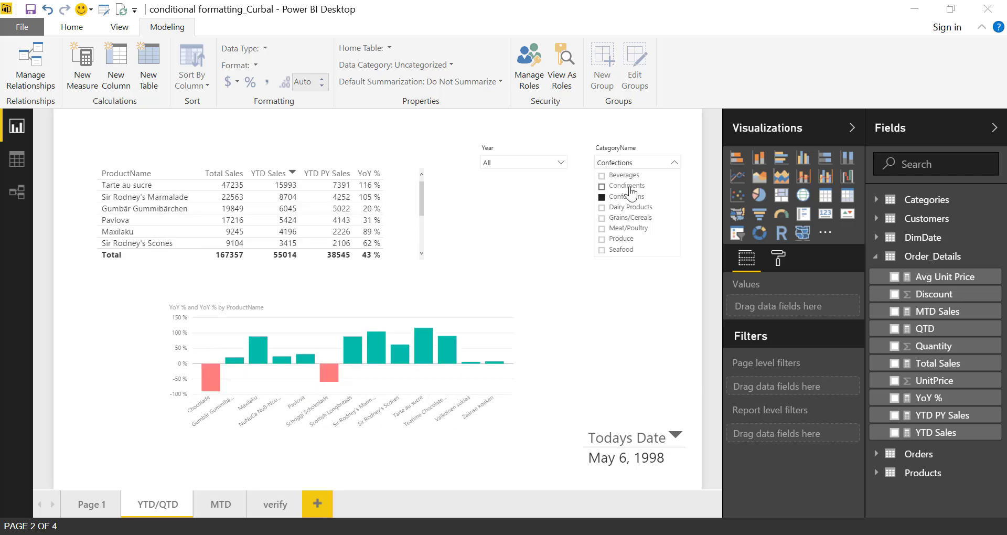
mouse_move(345, 362)
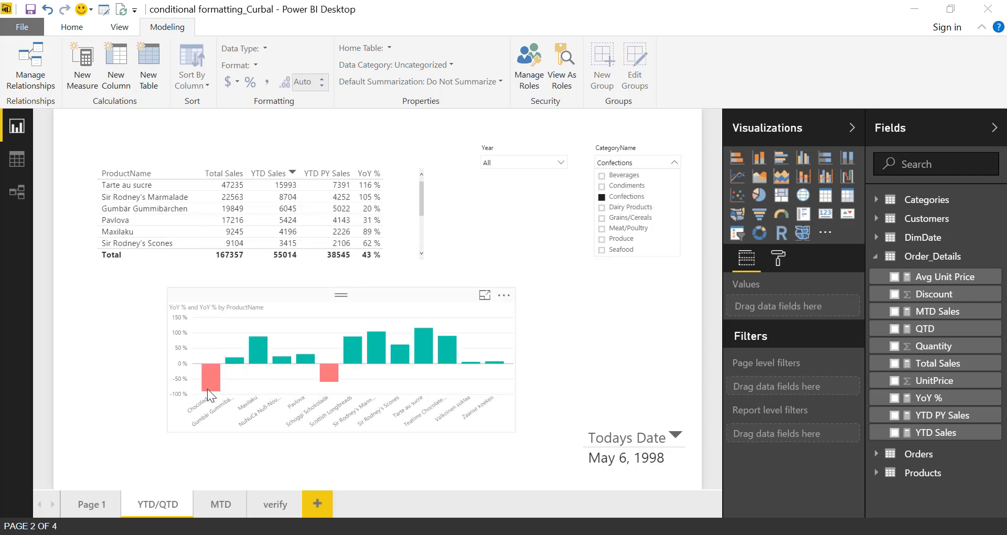
click(627, 186)
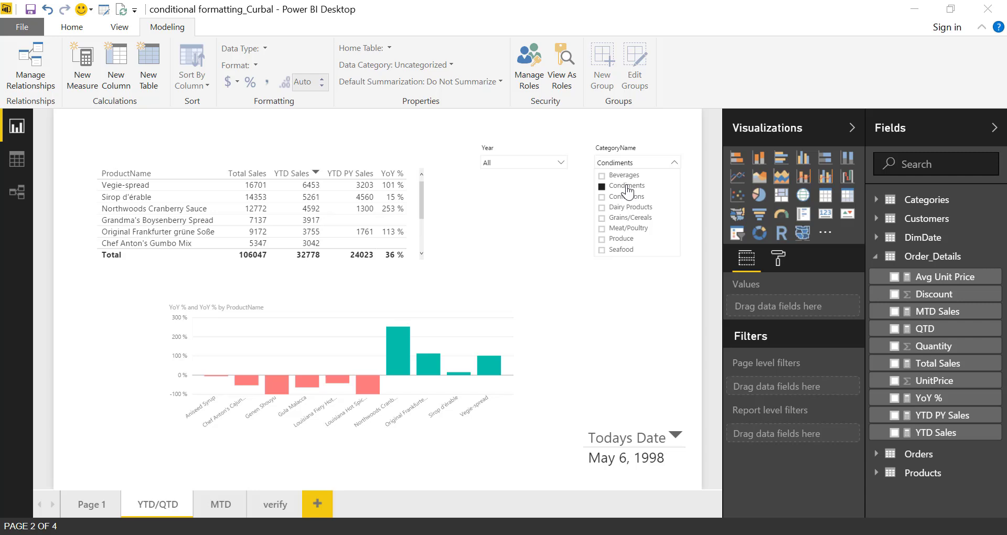
click(625, 175)
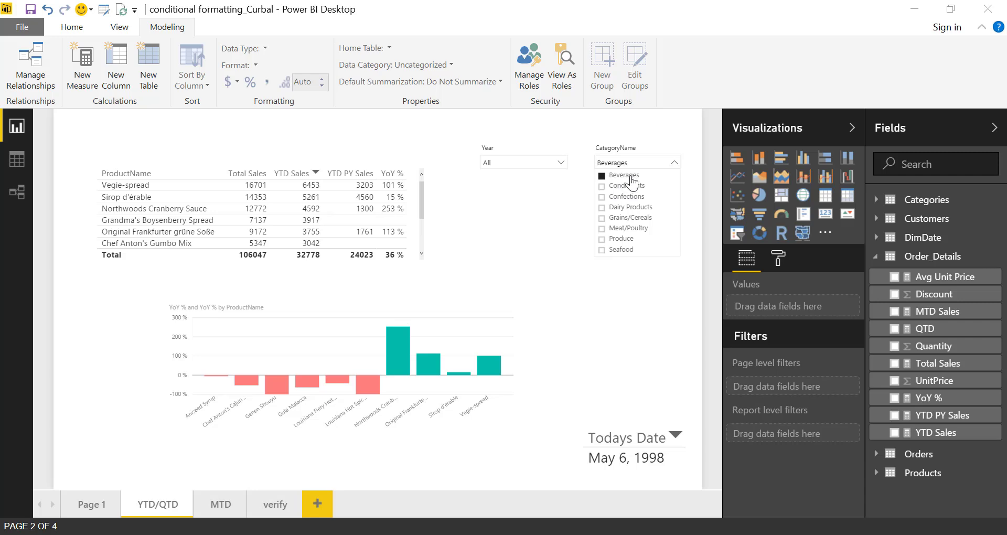
click(627, 217)
click(622, 239)
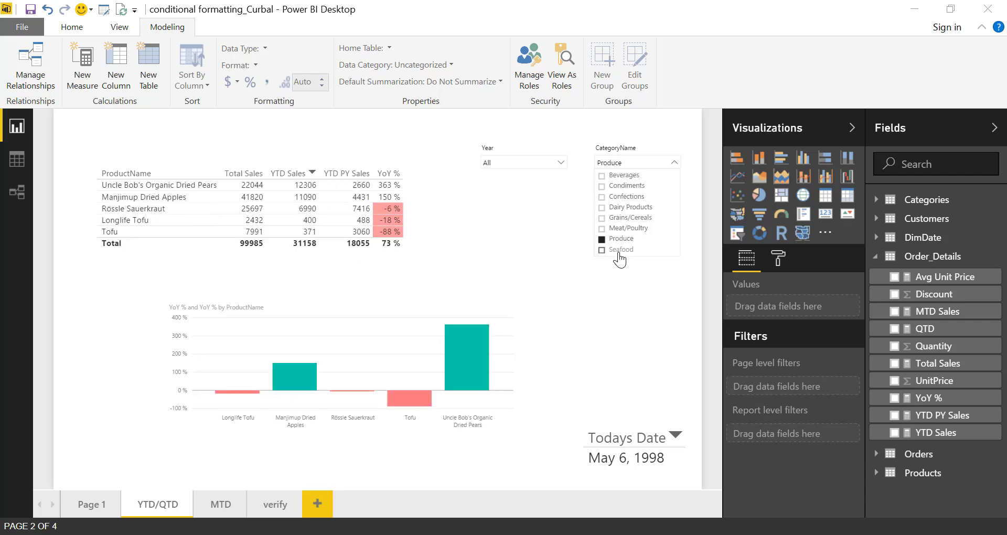
click(620, 250)
click(622, 239)
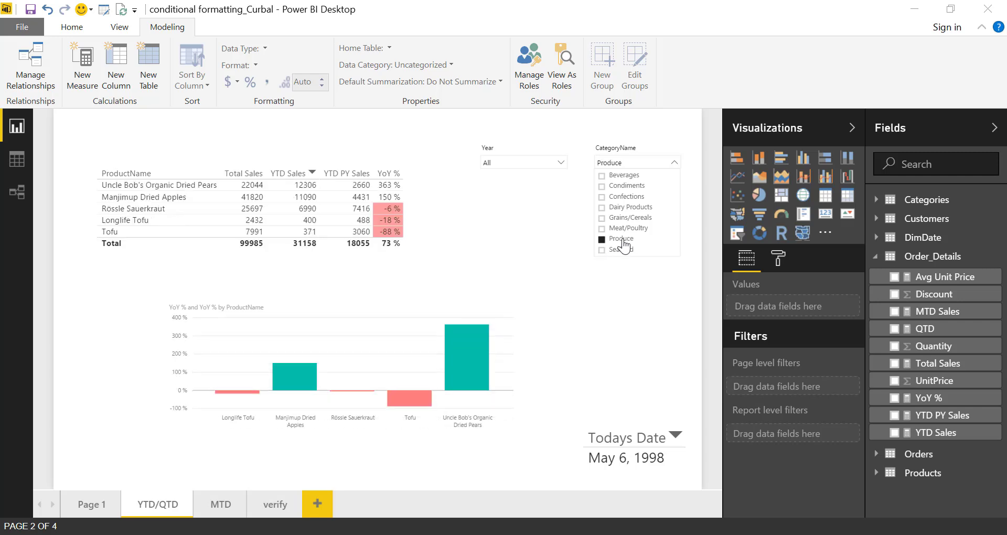